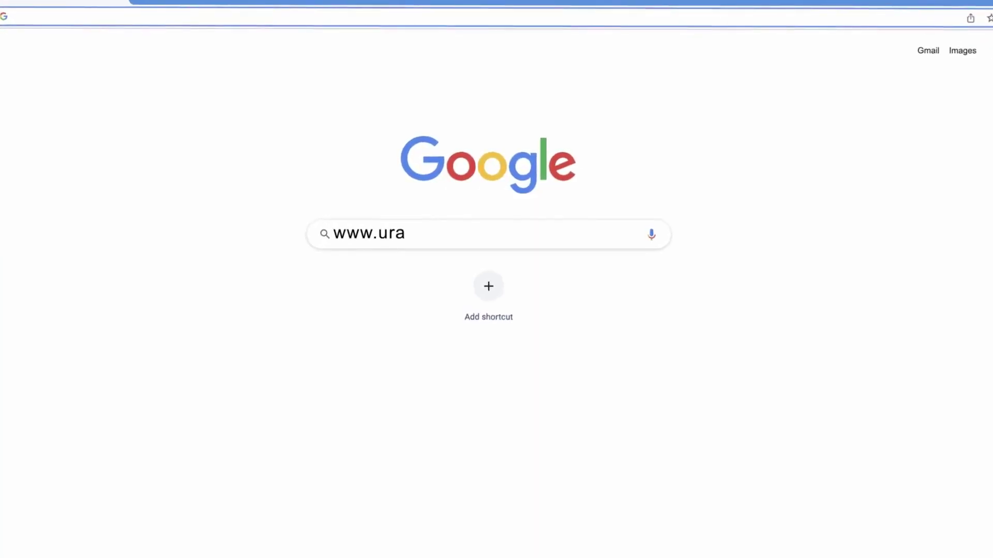
{"action": "type", "text": ".g"}
{"action": "type", "text": "o.ug"}
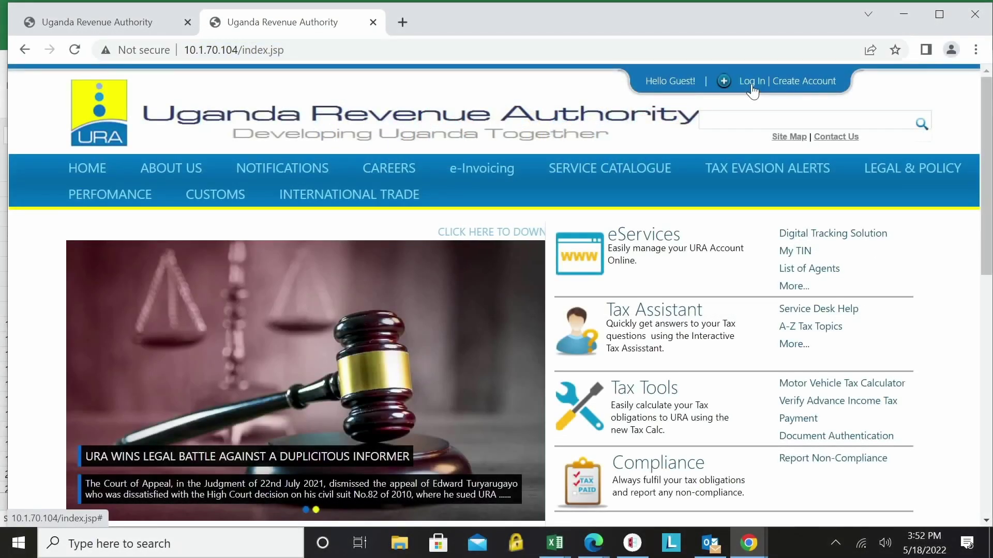
Log in to the URA web portal with the taxpayer's Login Id and password.
{"action": "left_click", "coordinate": [754, 82]}
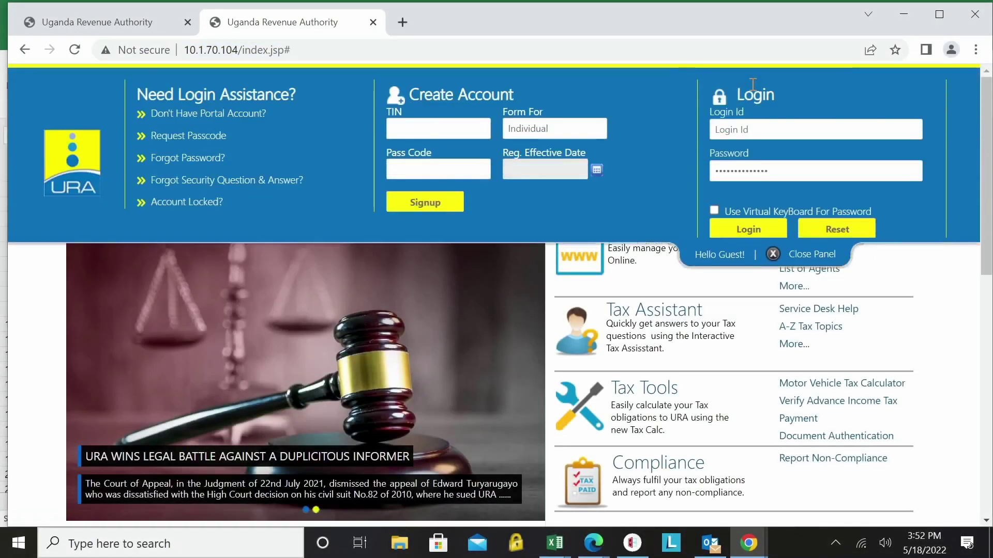
{"action": "left_click", "coordinate": [751, 129]}
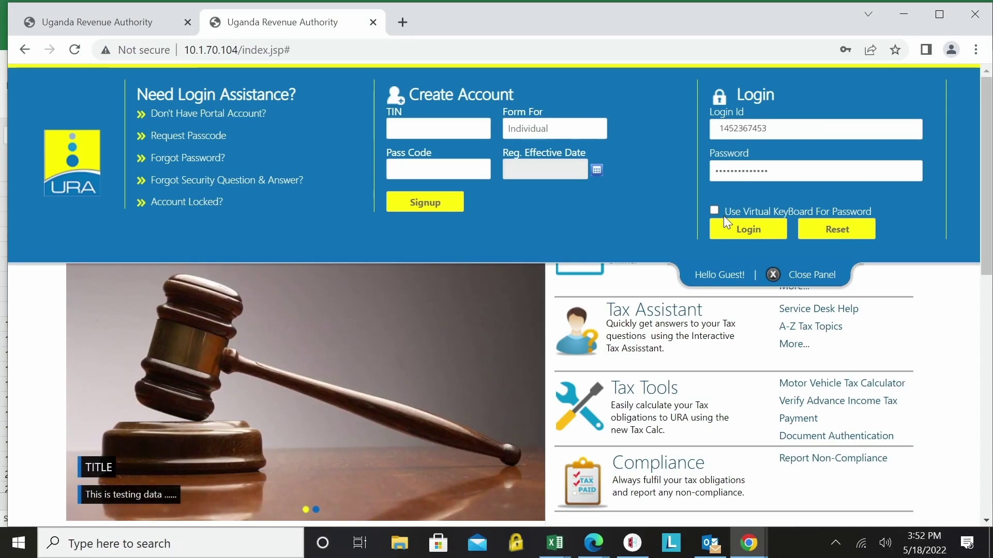
{"action": "left_click", "coordinate": [737, 230]}
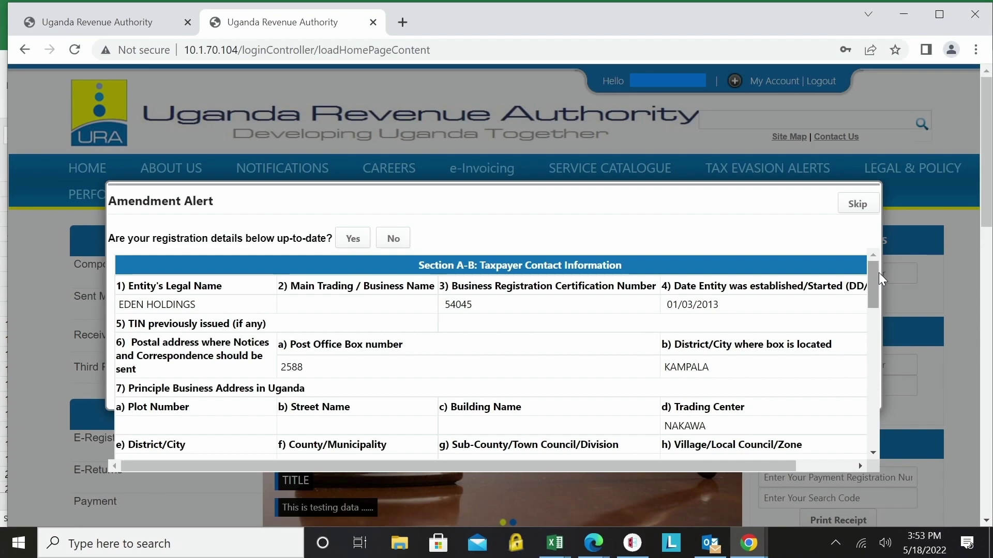
{"action": "mouse_move", "coordinate": [879, 272]}
{"action": "left_mouse_down"}
{"action": "mouse_move", "coordinate": [868, 320]}
{"action": "mouse_move", "coordinate": [872, 249]}
{"action": "left_mouse_up"}
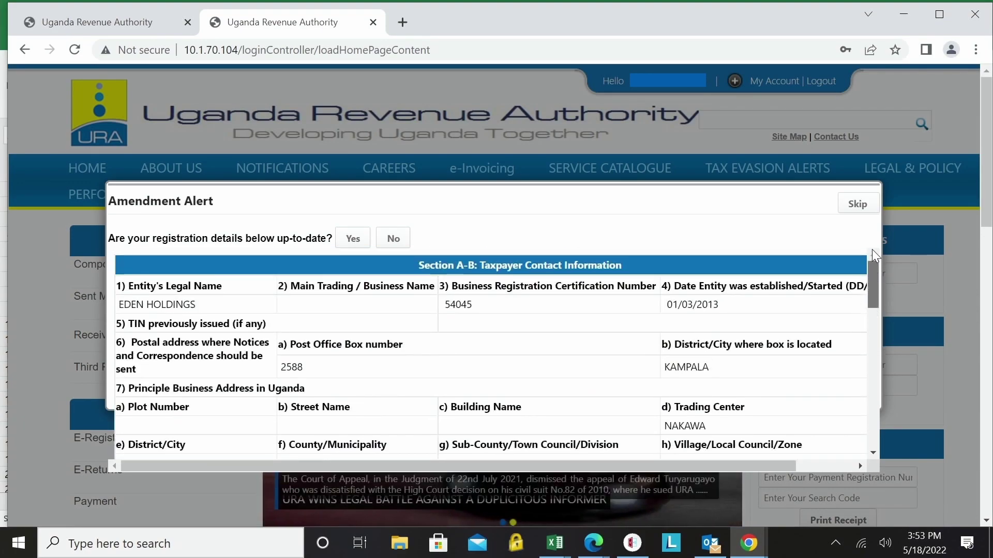
Skip the Amendment Alert and open the original Local Excise Duty return under E-Returns.
{"action": "left_click", "coordinate": [858, 205]}
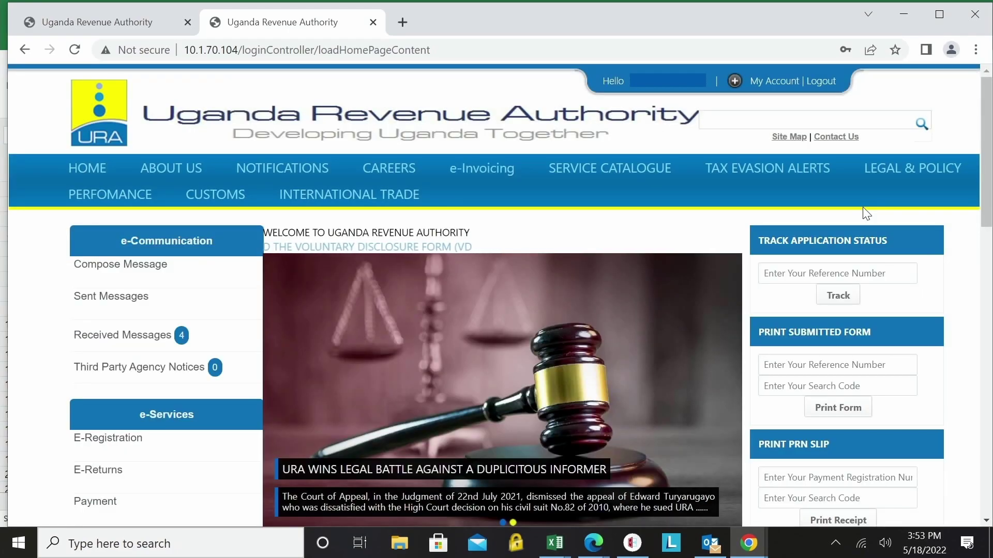
{"action": "left_click", "coordinate": [311, 319]}
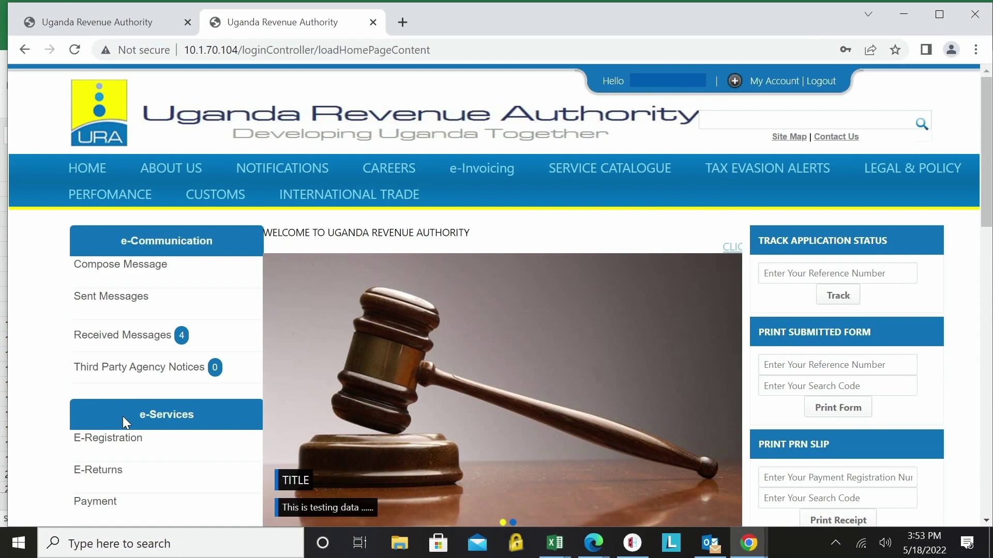
{"action": "mouse_move", "coordinate": [98, 471]}
{"action": "scroll", "coordinate": [193, 240], "scroll_direction": "down", "scroll_amount": 3}
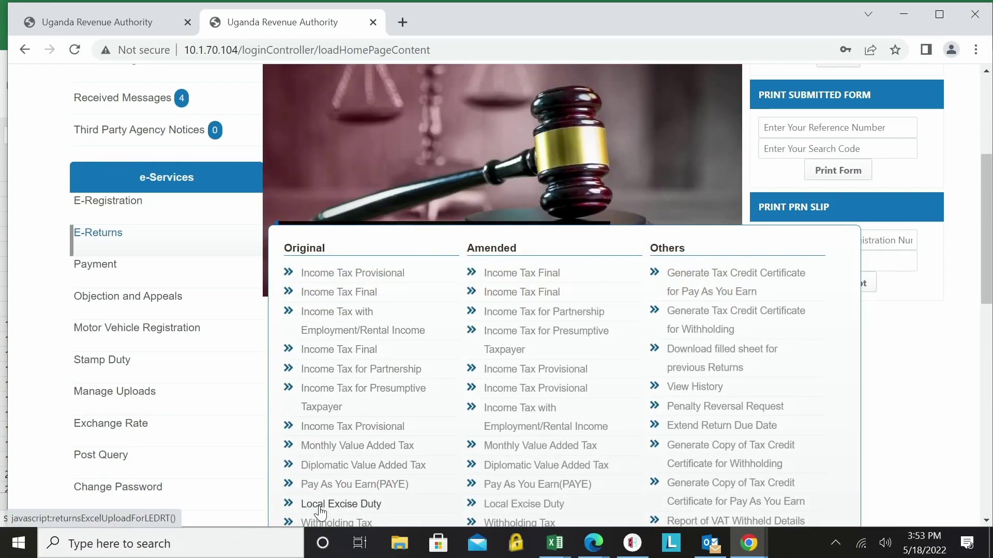
{"action": "left_click", "coordinate": [320, 512]}
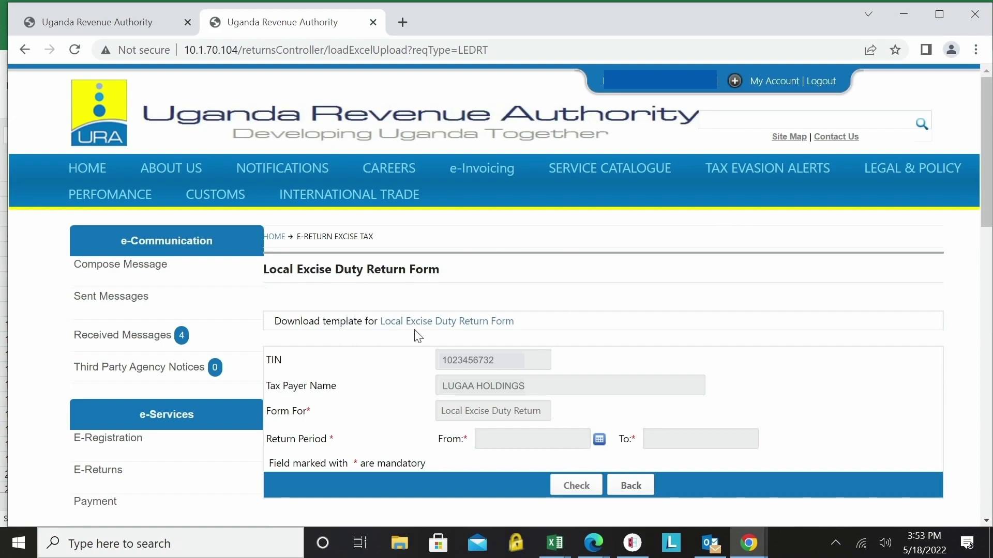
Download the Local Excise Duty Return Form template and open it in Excel.
{"action": "left_click", "coordinate": [479, 321]}
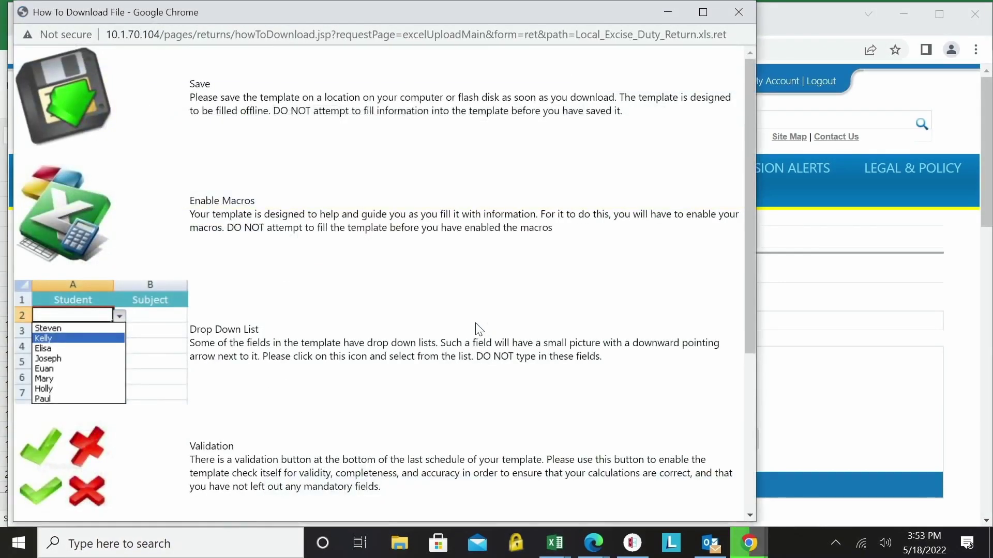
{"action": "left_click_drag", "start_coordinate": [749, 239], "coordinate": [749, 412]}
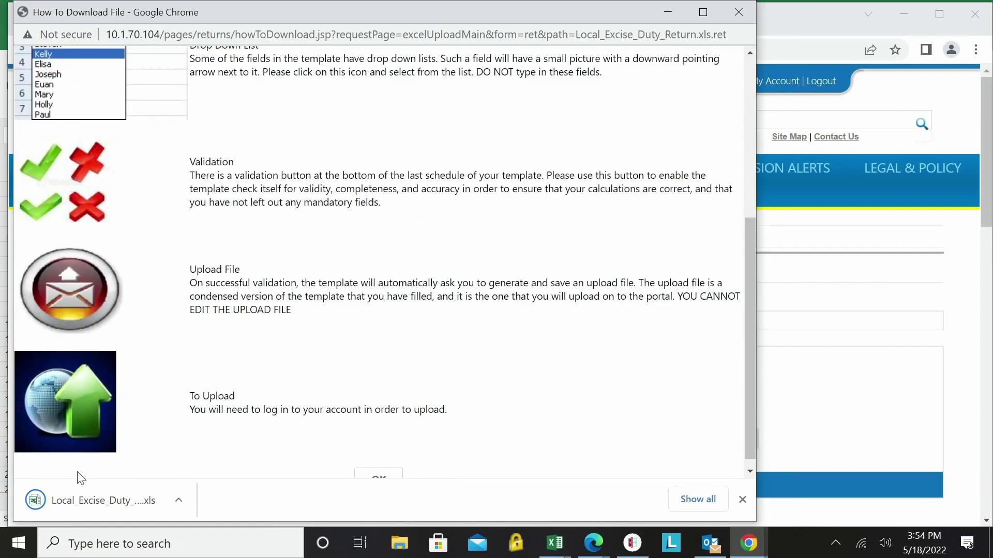
{"action": "left_click", "coordinate": [54, 501]}
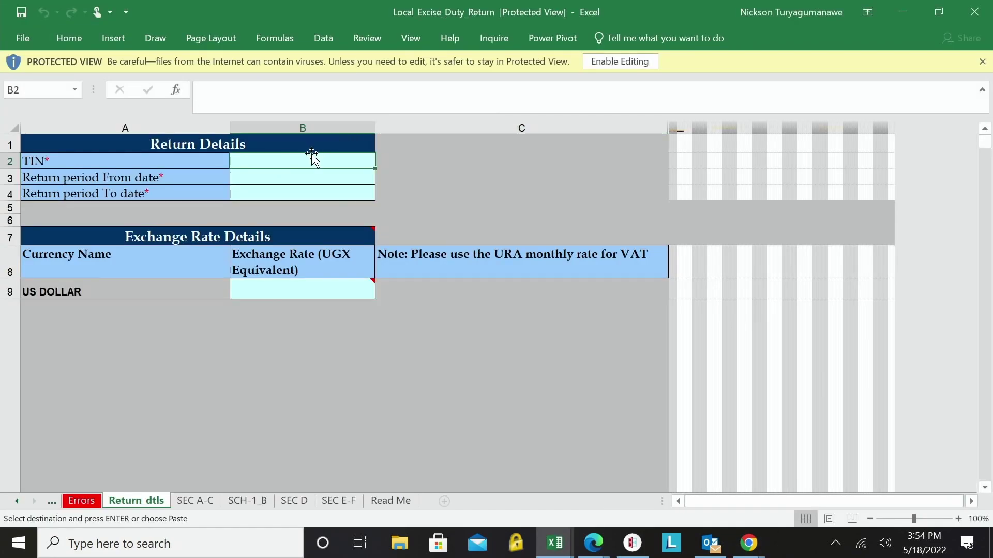
Enable editing of the template and paste the TIN into B2.
{"action": "left_click", "coordinate": [621, 65]}
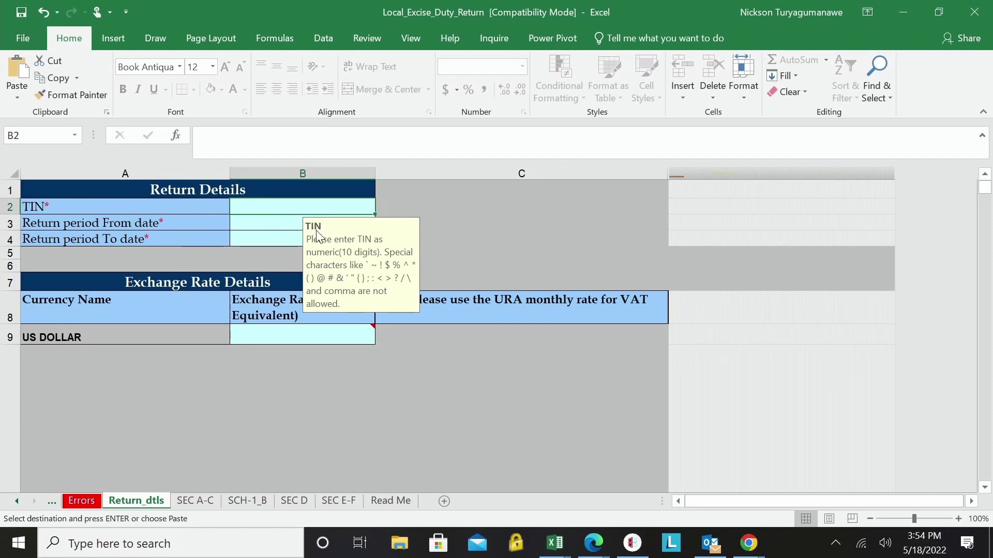
{"action": "left_click_drag", "start_coordinate": [356, 249], "coordinate": [553, 233]}
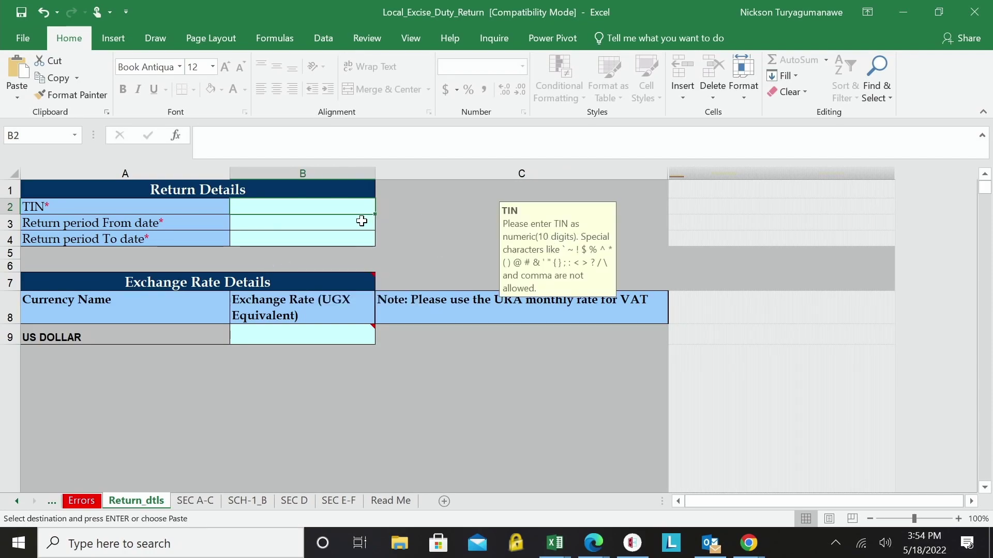
{"action": "key", "text": "ctrl+v"}
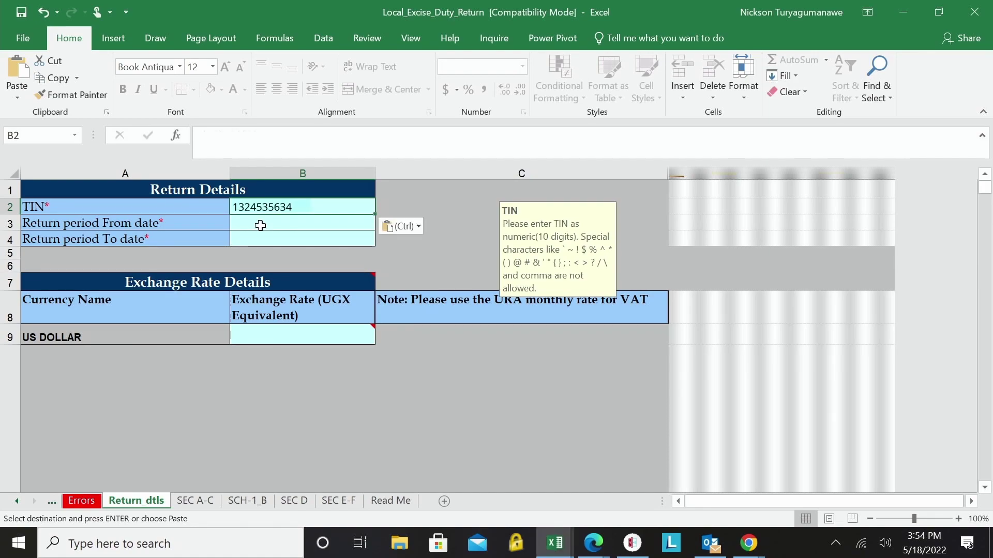
Enter the return period 01/04/2022 to 30/04/2022 in B3 and B4.
{"action": "left_click", "coordinate": [260, 225]}
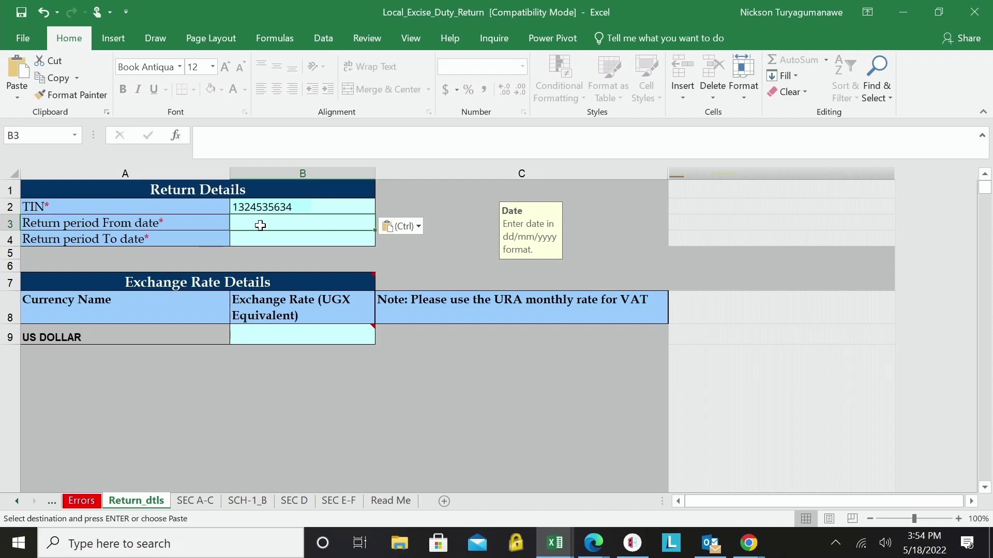
{"action": "type", "text": "01"}
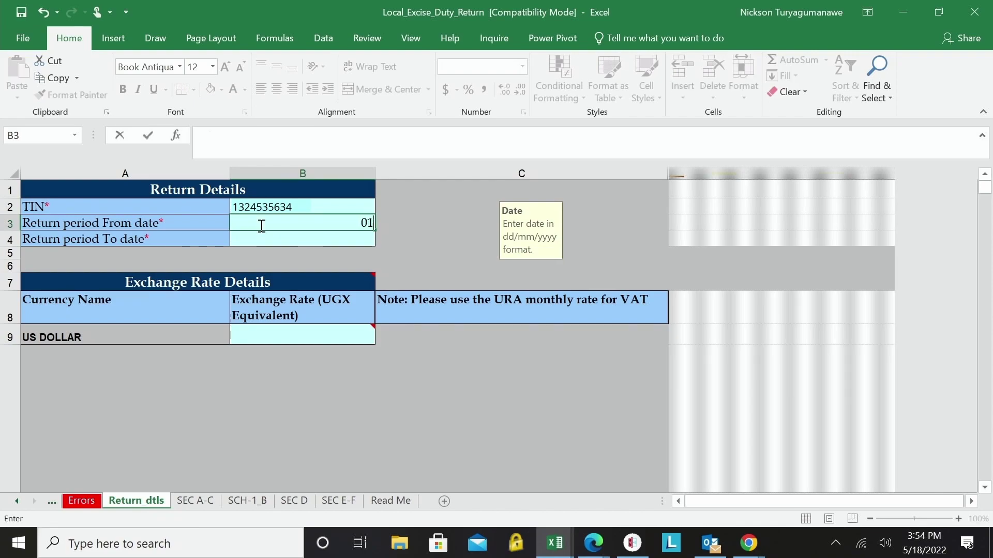
{"action": "type", "text": "/04/"}
{"action": "type", "text": "2022"}
{"action": "key", "text": "Return"}
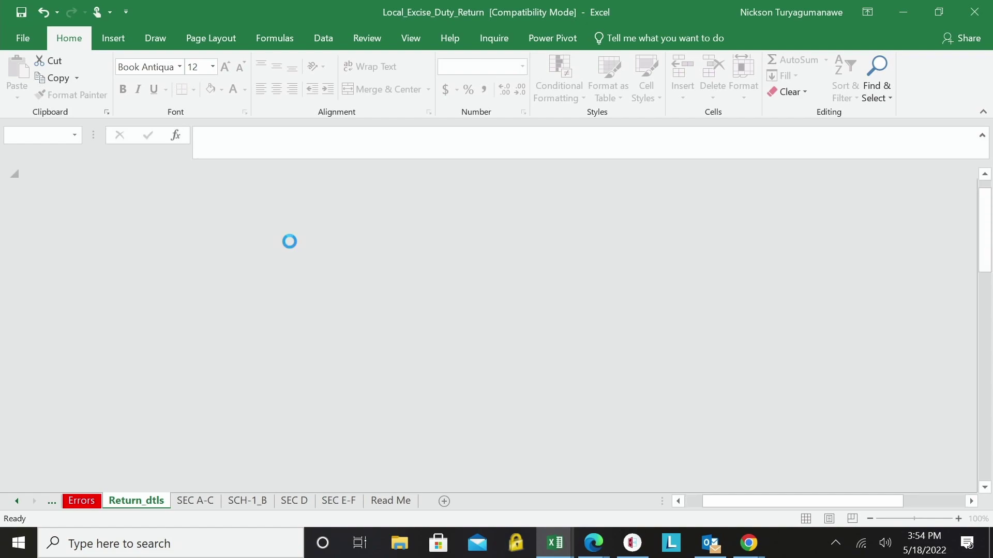
{"action": "type", "text": "3"}
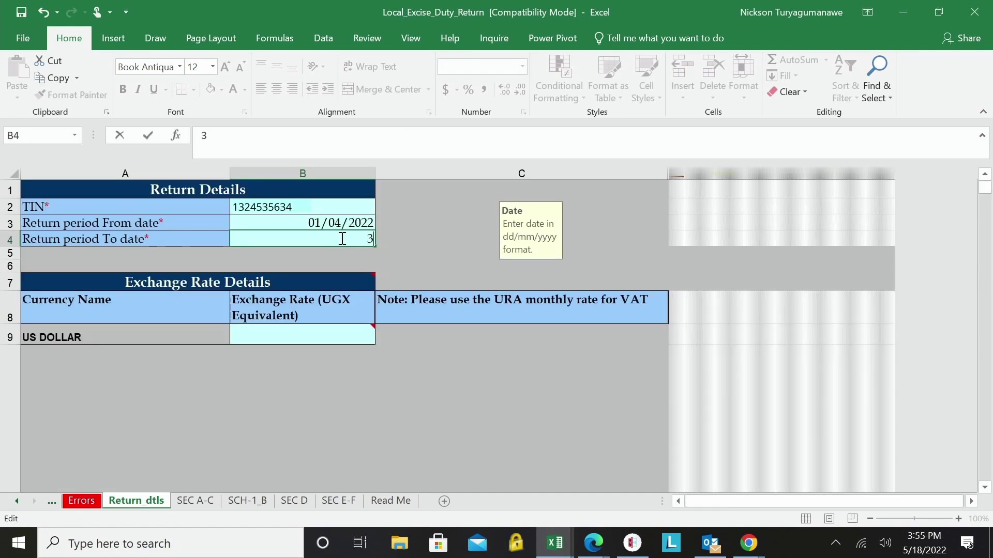
{"action": "type", "text": "0/04/2022"}
{"action": "key", "text": "ctrl+Return"}
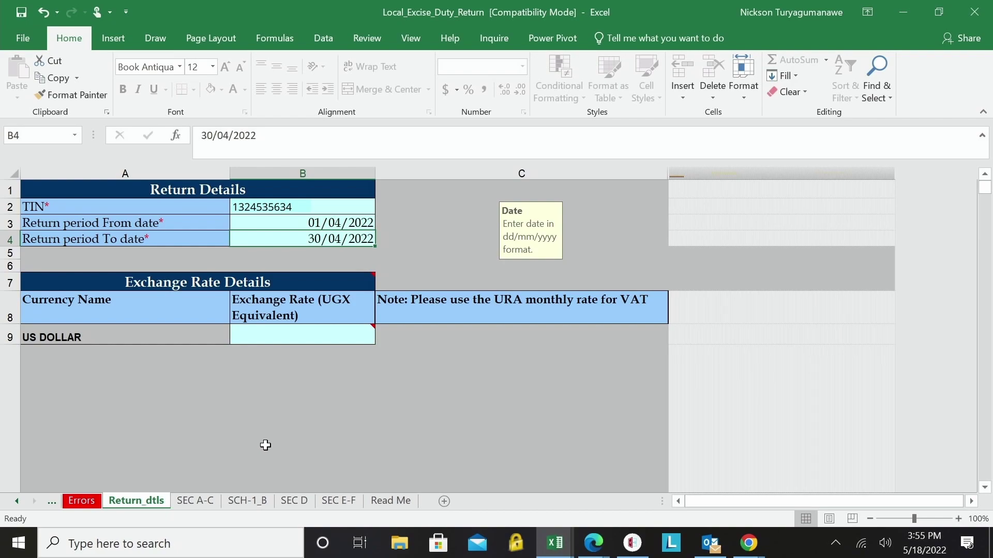
On SEC A-C, choose bank ABSA BANK UGANDA LIMITED and branch 16 KAMPALA ROAD, and fill in the account number.
{"action": "left_click", "coordinate": [190, 501]}
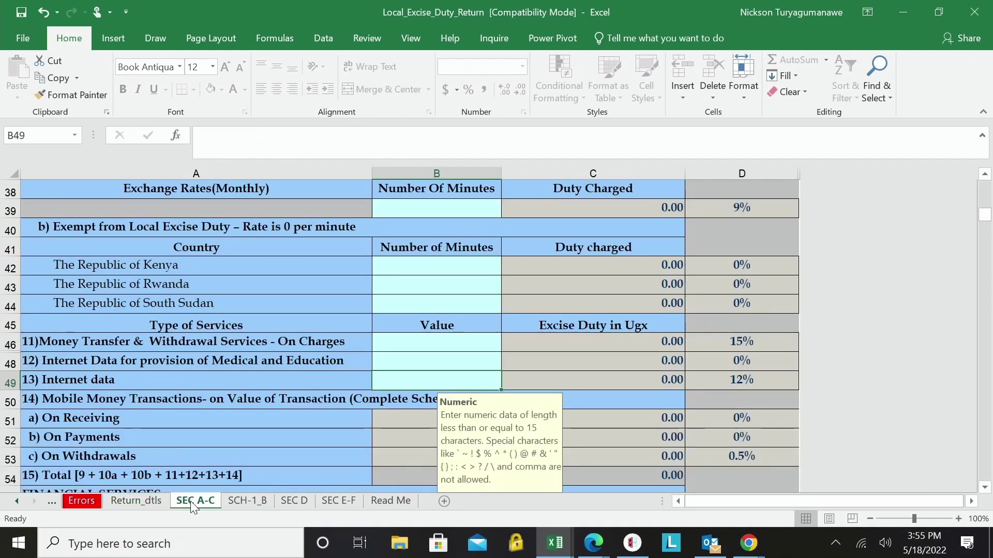
{"action": "scroll", "coordinate": [335, 391], "scroll_direction": "up", "scroll_amount": 5}
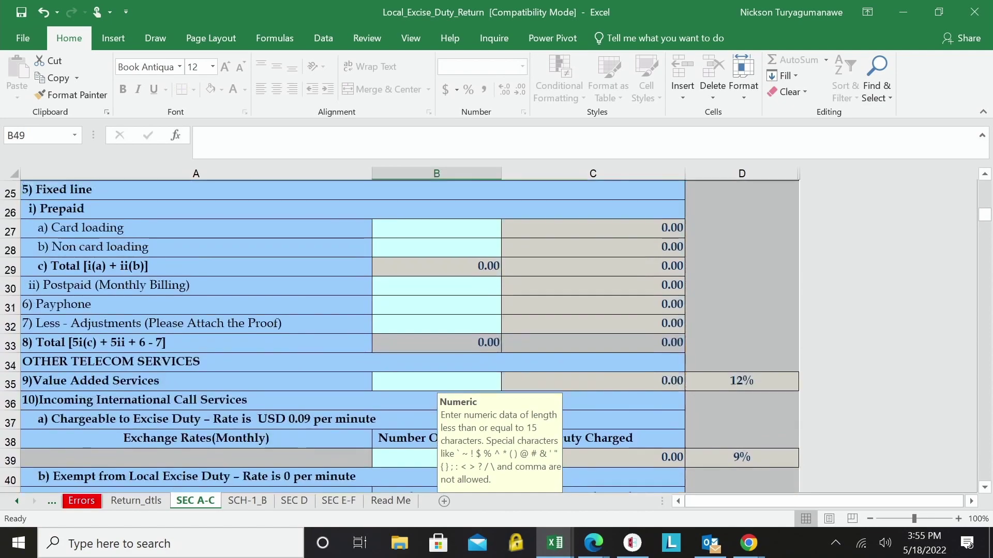
{"action": "scroll", "coordinate": [336, 392], "scroll_direction": "up", "scroll_amount": 4}
{"action": "scroll", "coordinate": [335, 392], "scroll_direction": "up", "scroll_amount": 3}
{"action": "scroll", "coordinate": [336, 392], "scroll_direction": "up", "scroll_amount": 1}
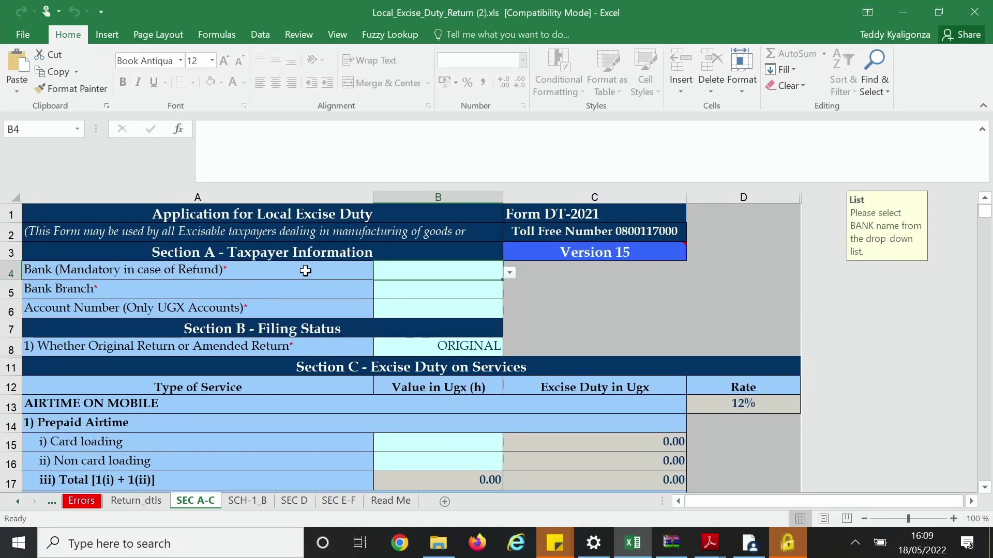
{"action": "left_click", "coordinate": [510, 272]}
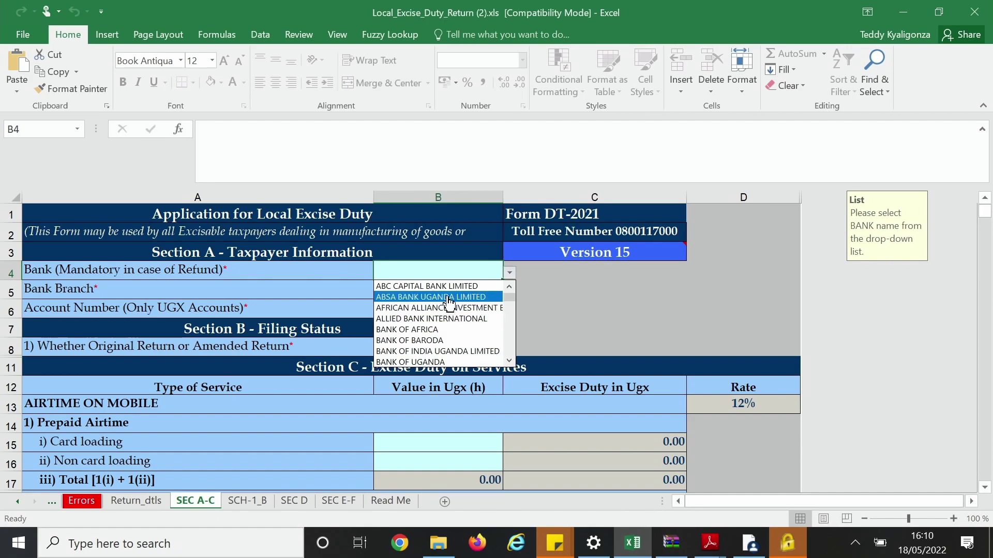
{"action": "left_click", "coordinate": [446, 295]}
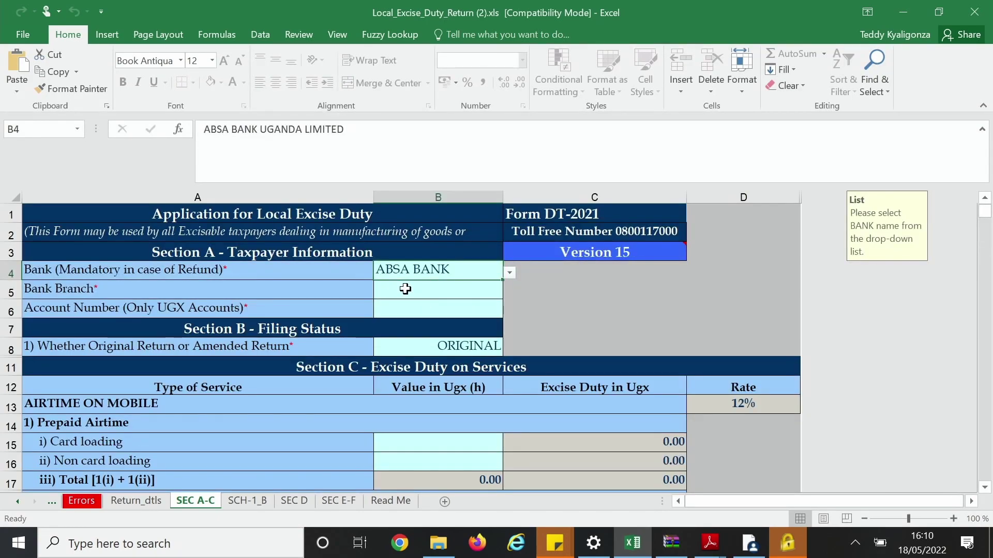
{"action": "left_click", "coordinate": [405, 289]}
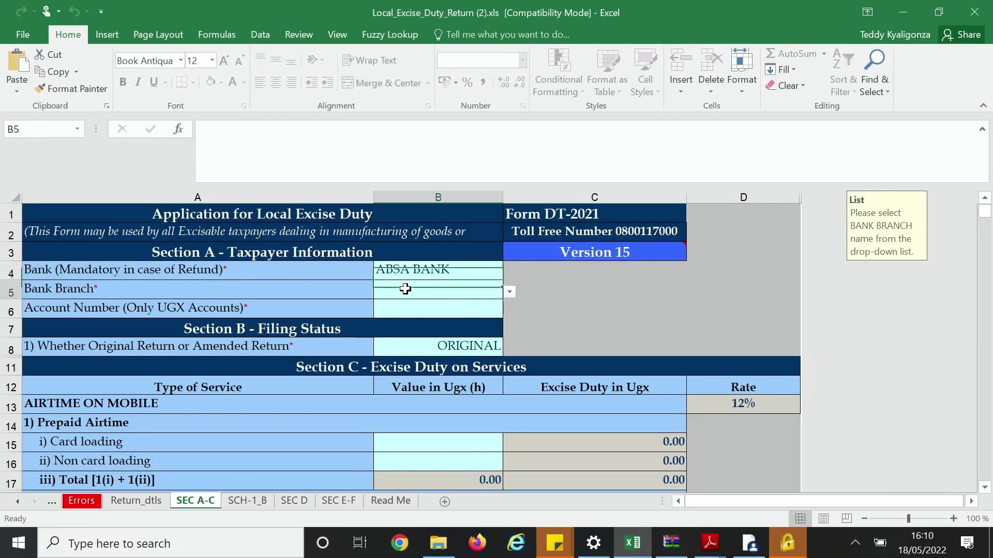
{"action": "left_click", "coordinate": [510, 293]}
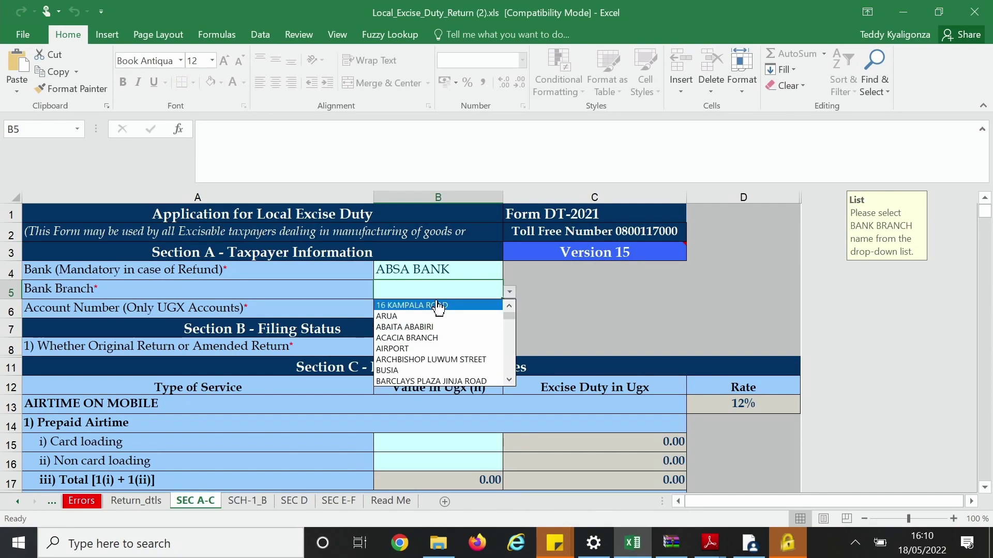
{"action": "left_click", "coordinate": [423, 307]}
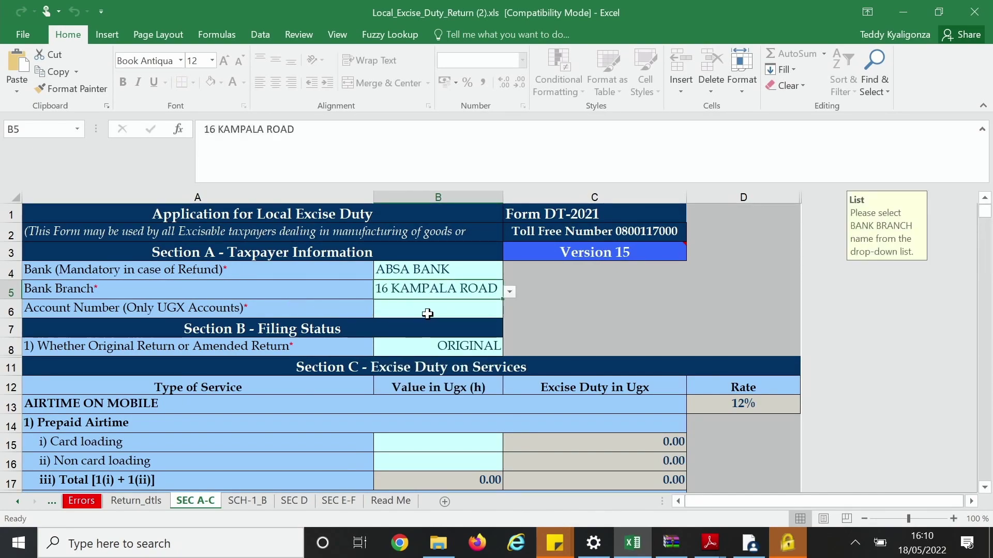
{"action": "left_click", "coordinate": [428, 313]}
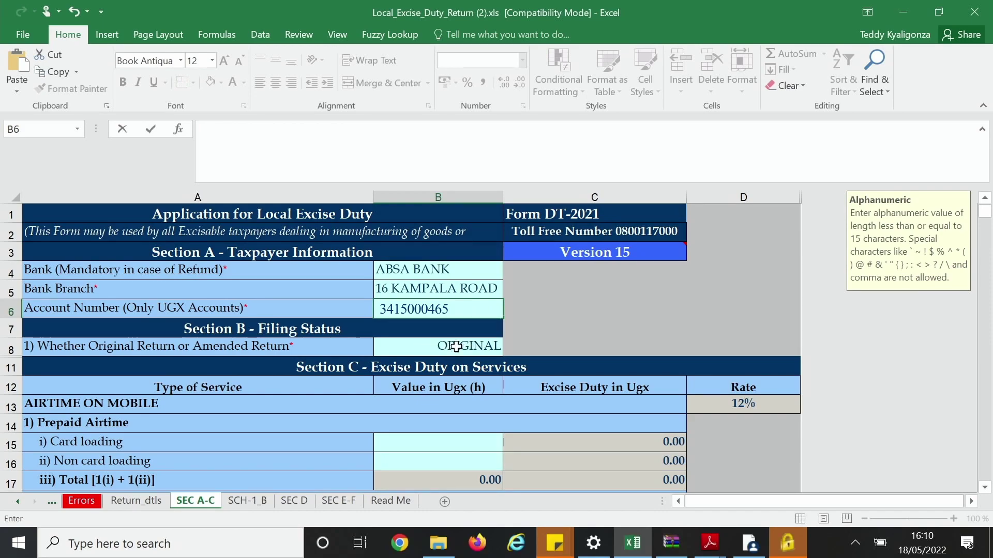
Set the filing status in B8 to AMENDED.
{"action": "left_click", "coordinate": [463, 348]}
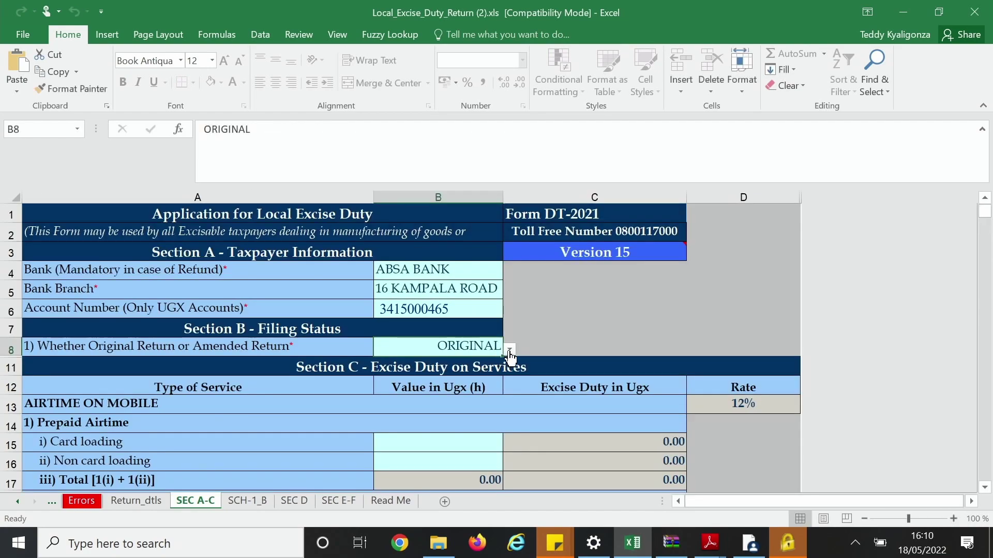
{"action": "left_click", "coordinate": [508, 349]}
{"action": "left_click", "coordinate": [451, 375]}
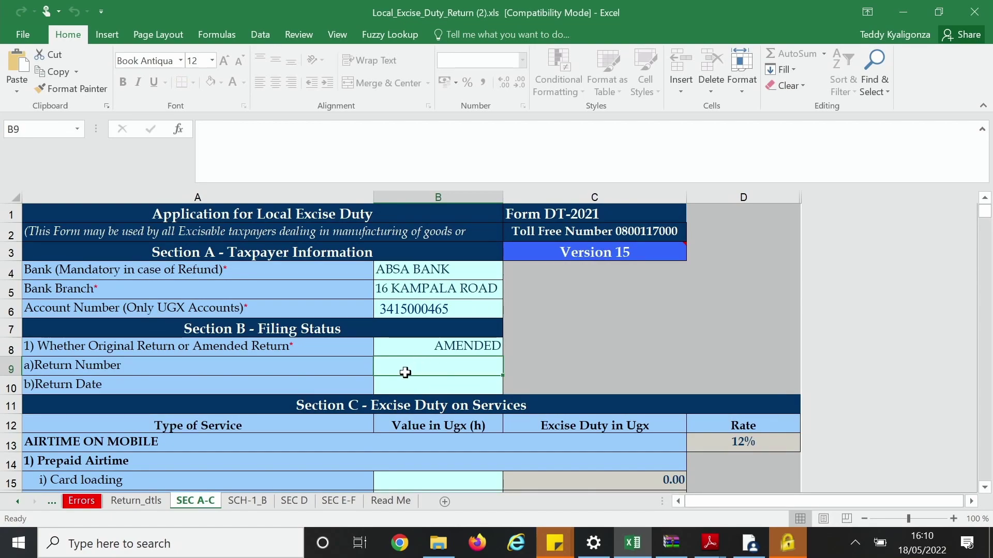
Change the filing status in B8 back to ORIGINAL.
{"action": "left_click", "coordinate": [457, 351]}
{"action": "left_click", "coordinate": [509, 349]}
{"action": "left_click", "coordinate": [436, 364]}
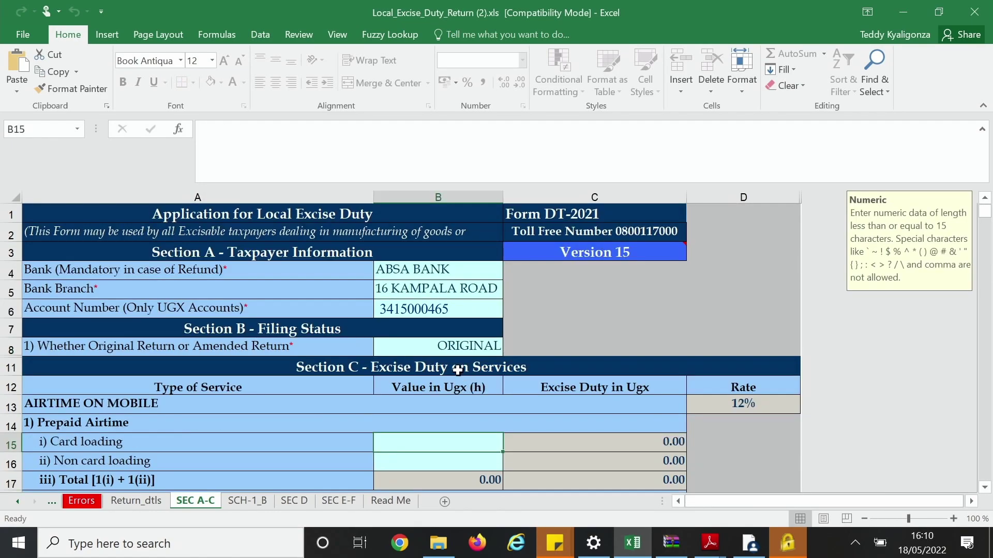
{"action": "scroll", "coordinate": [160, 408], "scroll_direction": "down", "scroll_amount": 1}
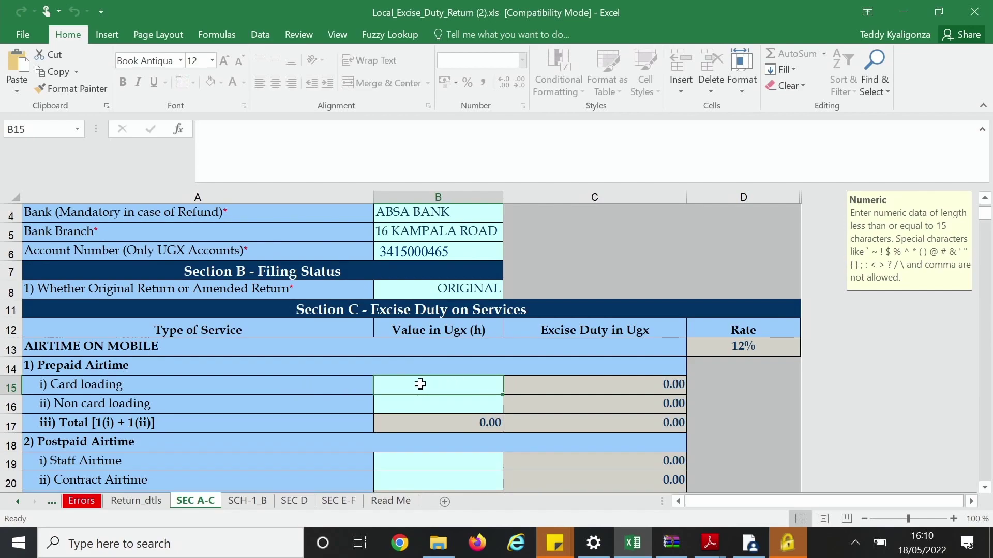
{"action": "scroll", "coordinate": [112, 364], "scroll_direction": "down", "scroll_amount": 1}
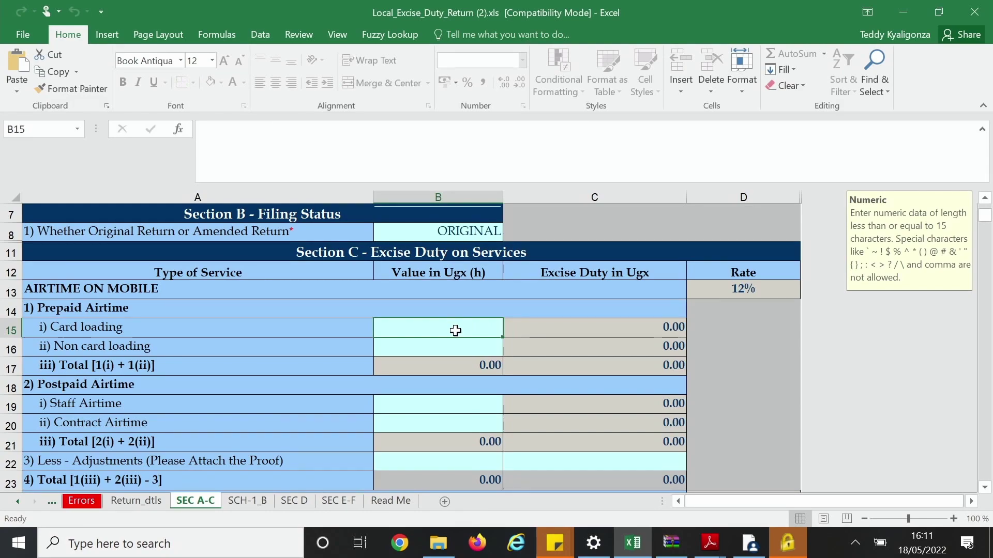
Enter mobile airtime: non card loading 600,000,000, staff 500,000,000, contract 5,000,000,000.
{"action": "left_click", "coordinate": [451, 347]}
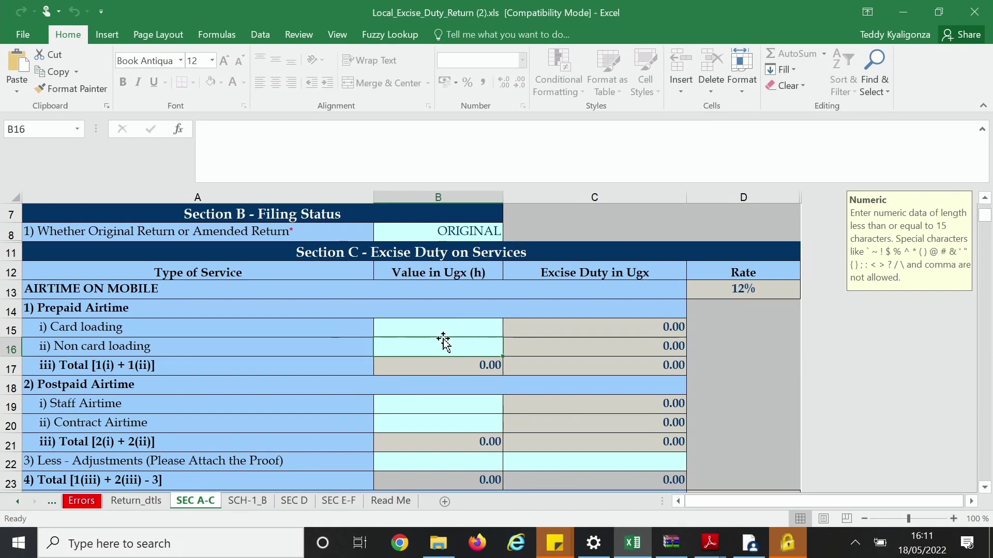
{"action": "type", "text": "600000000"}
{"action": "left_click", "coordinate": [422, 346]}
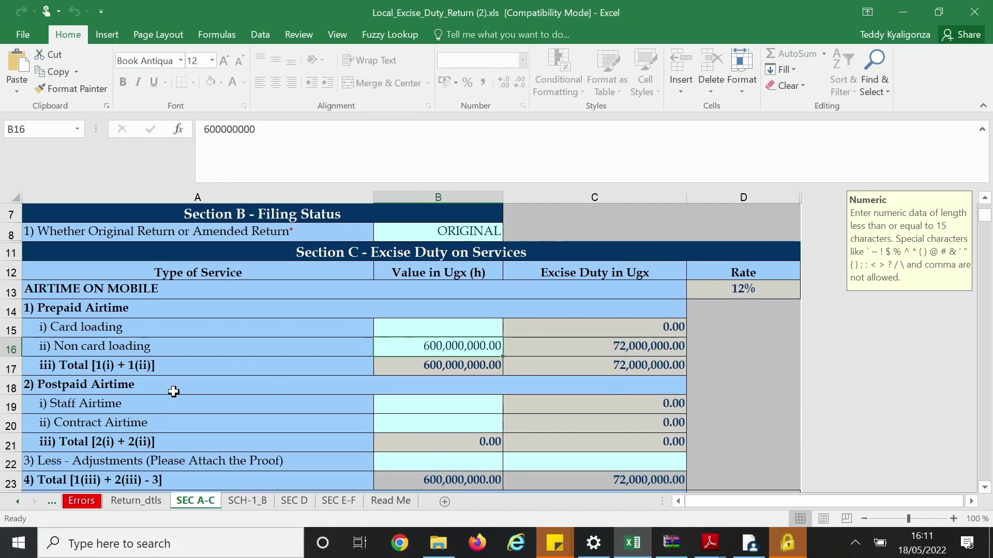
{"action": "left_click", "coordinate": [421, 398]}
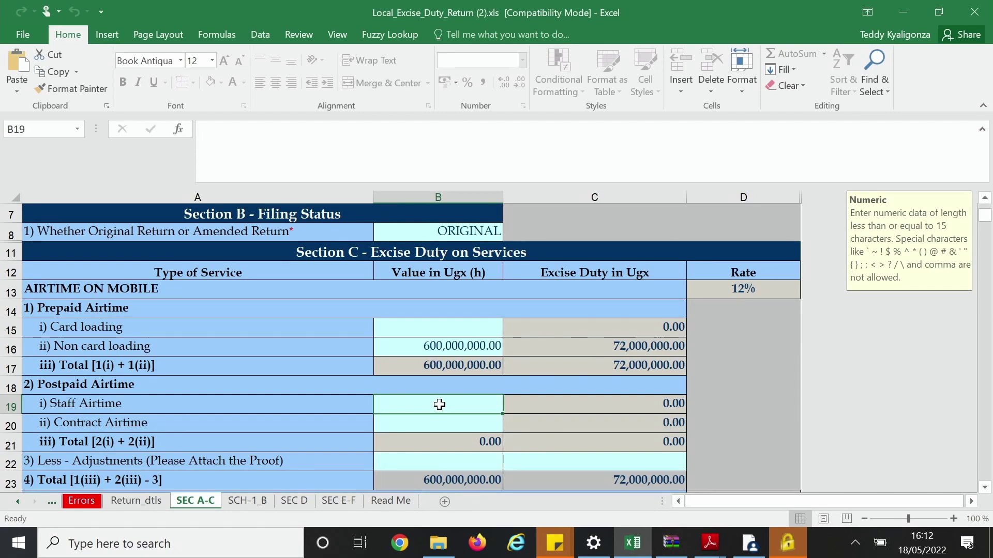
{"action": "type", "text": "500000000"}
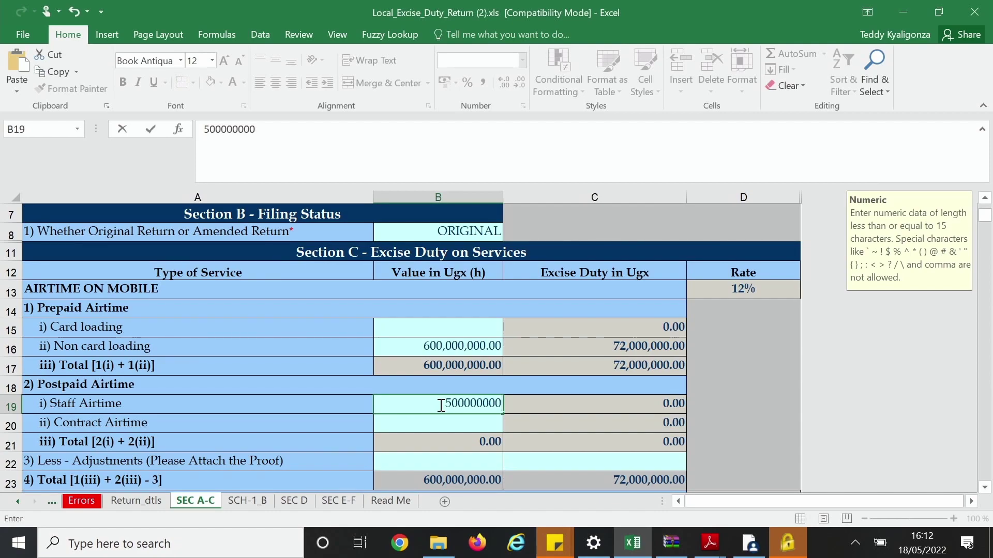
{"action": "key", "text": "Return"}
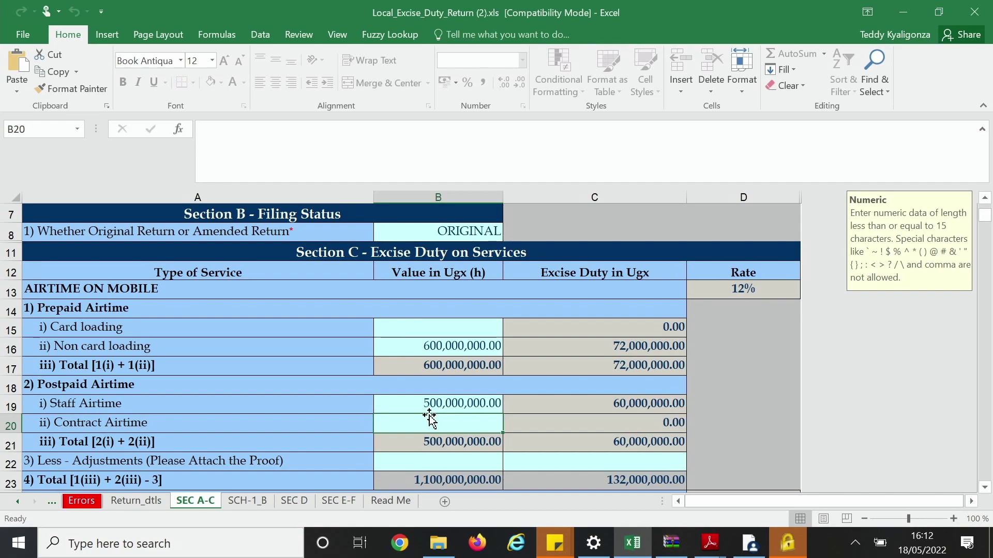
{"action": "type", "text": "5000000000"}
{"action": "key", "text": "Return"}
{"action": "scroll", "coordinate": [370, 455], "scroll_direction": "down", "scroll_amount": 2}
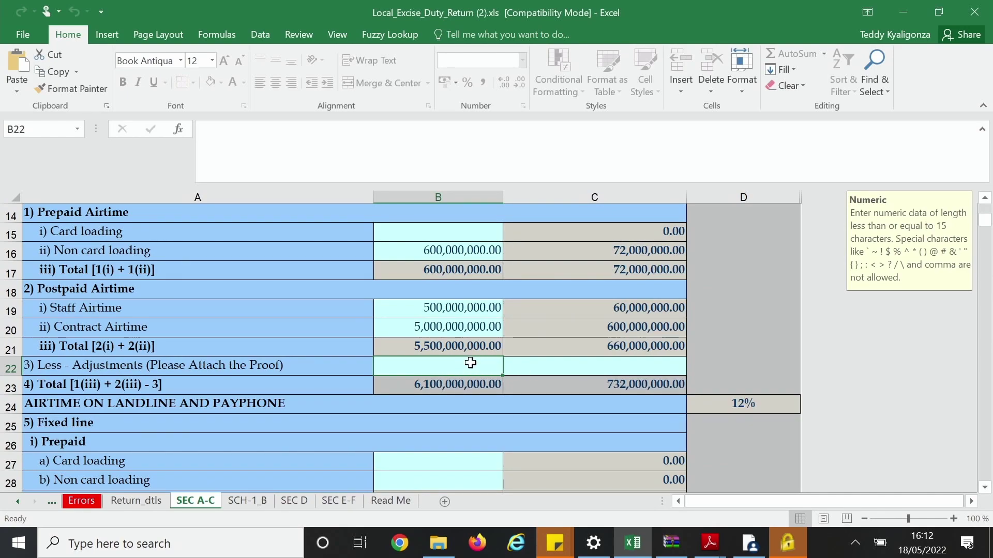
{"action": "scroll", "coordinate": [470, 361], "scroll_direction": "up", "scroll_amount": 2}
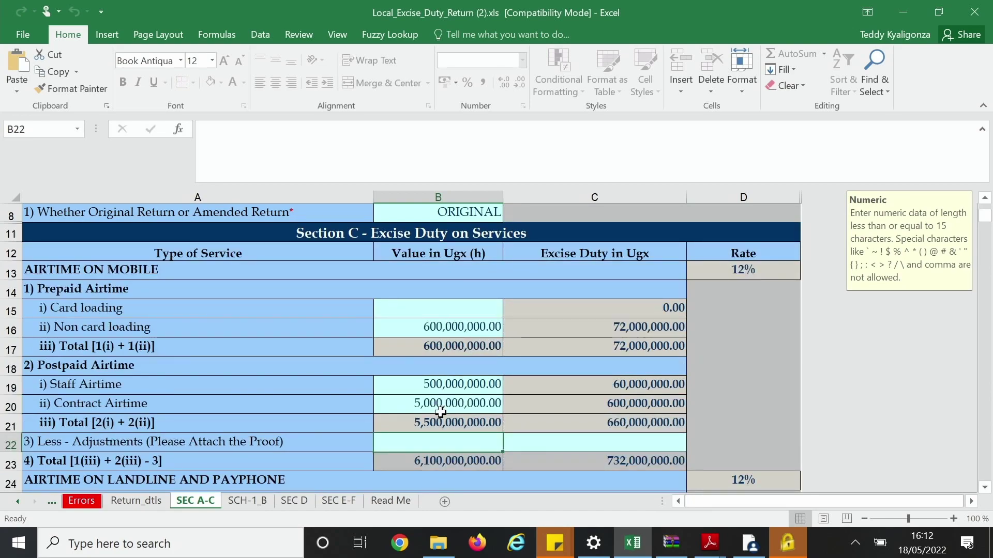
{"action": "scroll", "coordinate": [437, 399], "scroll_direction": "down", "scroll_amount": 2}
{"action": "scroll", "coordinate": [439, 411], "scroll_direction": "down", "scroll_amount": 2}
{"action": "scroll", "coordinate": [432, 344], "scroll_direction": "up", "scroll_amount": 2}
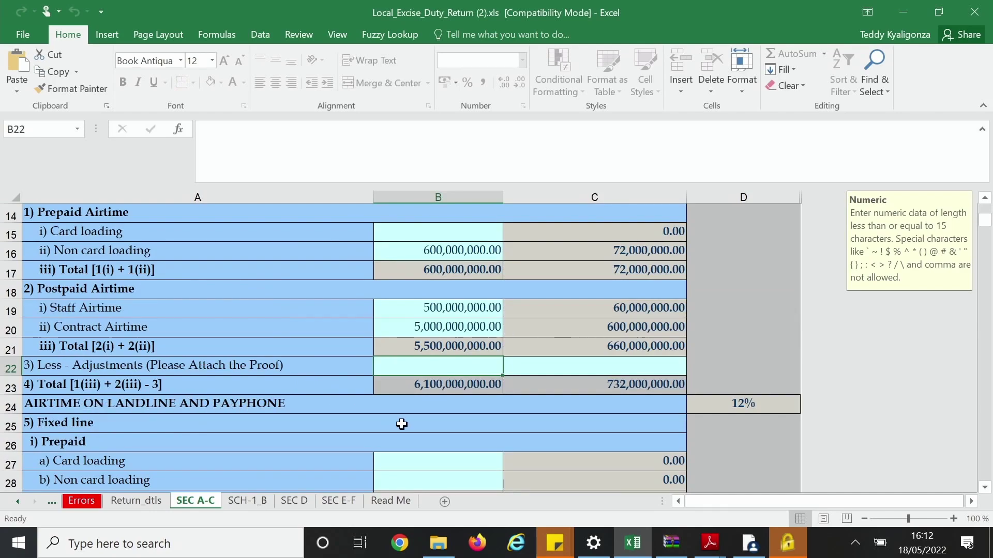
{"action": "scroll", "coordinate": [405, 425], "scroll_direction": "down", "scroll_amount": 1}
{"action": "scroll", "coordinate": [405, 425], "scroll_direction": "down", "scroll_amount": 1}
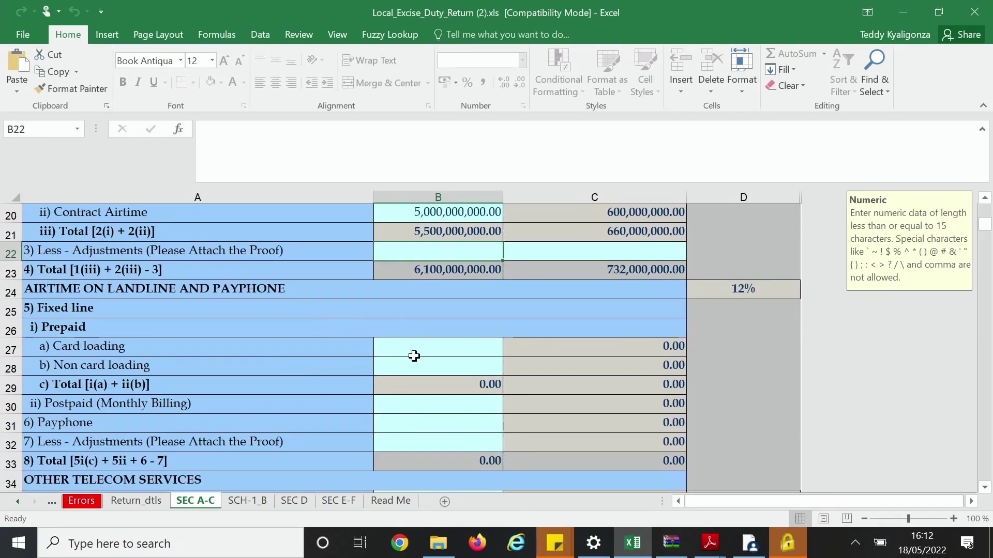
Enter fixed-line non card loading 300,000,000, postpaid 50,000,000 and payphone 4,000,000,000.
{"action": "left_click", "coordinate": [412, 346]}
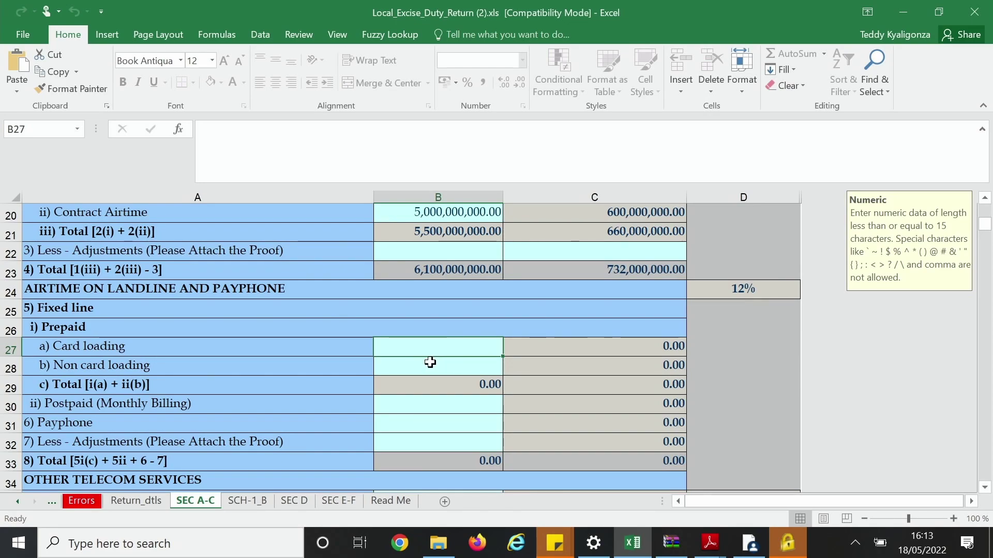
{"action": "left_click", "coordinate": [430, 362]}
{"action": "left_click", "coordinate": [434, 344]}
{"action": "left_click", "coordinate": [433, 365]}
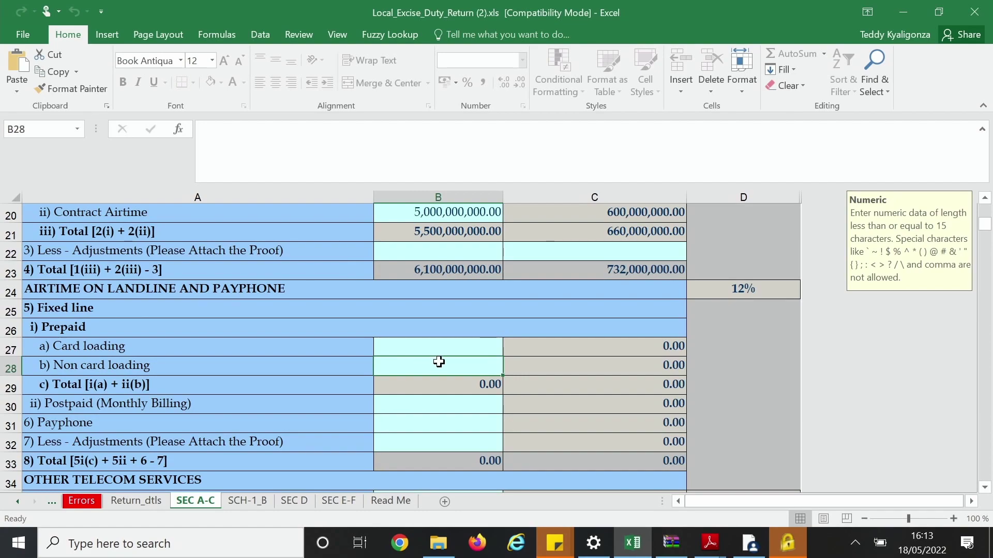
{"action": "type", "text": "300000000"}
{"action": "key", "text": "Return"}
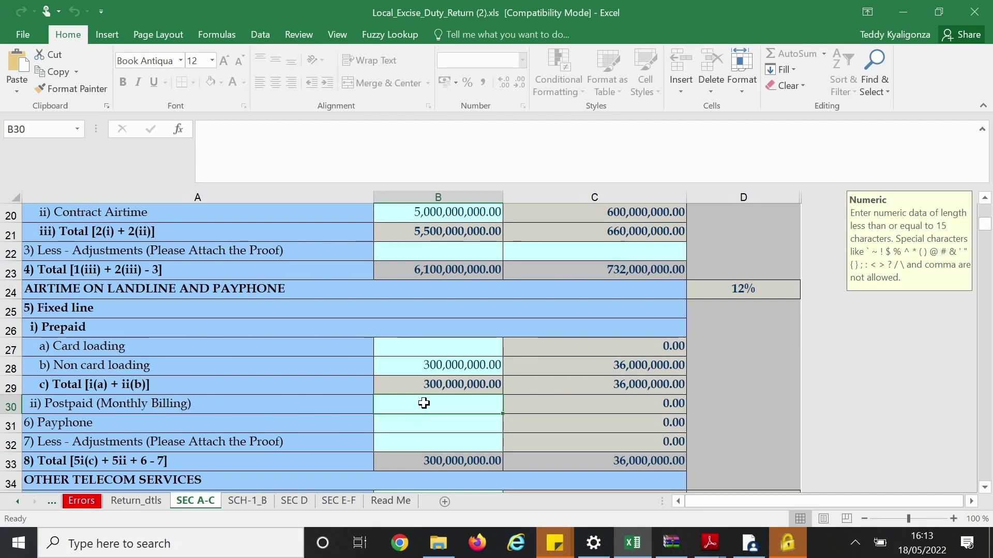
{"action": "type", "text": "50000000"}
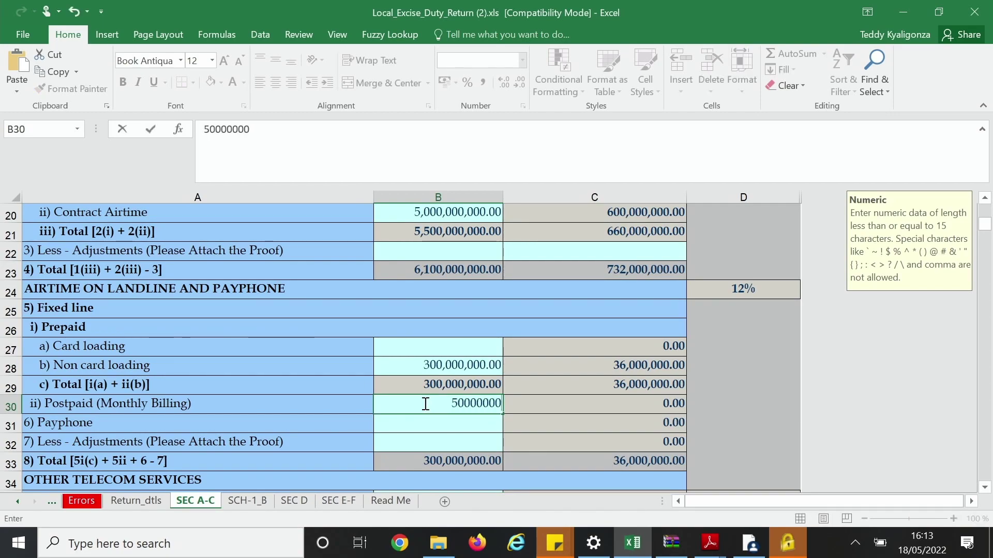
{"action": "key", "text": "Return"}
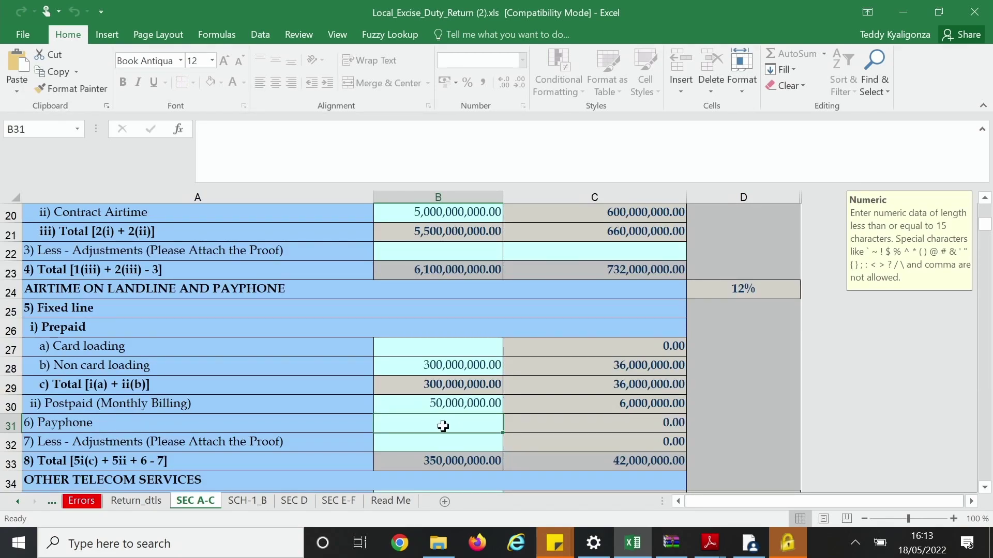
{"action": "scroll", "coordinate": [446, 420], "scroll_direction": "down", "scroll_amount": 1}
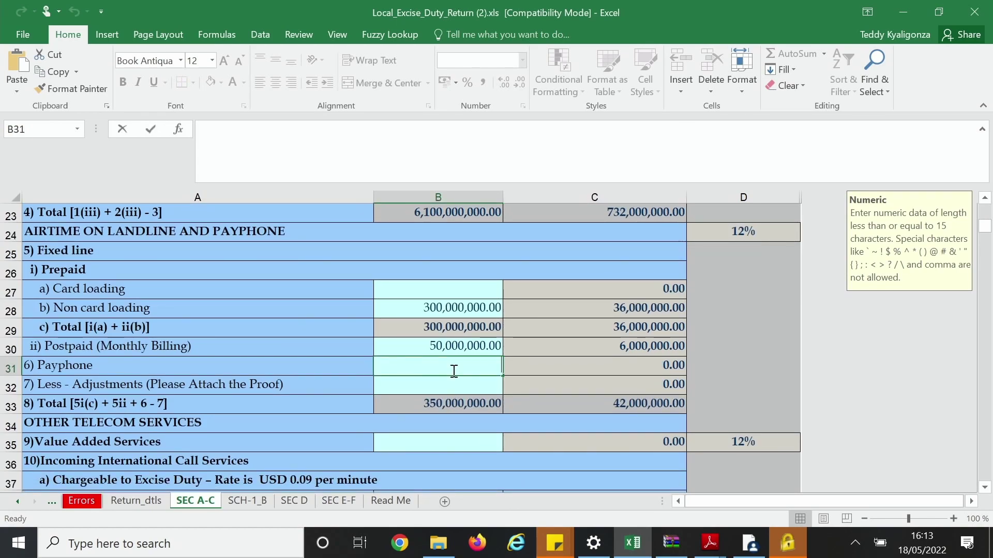
{"action": "type", "text": "40000000"}
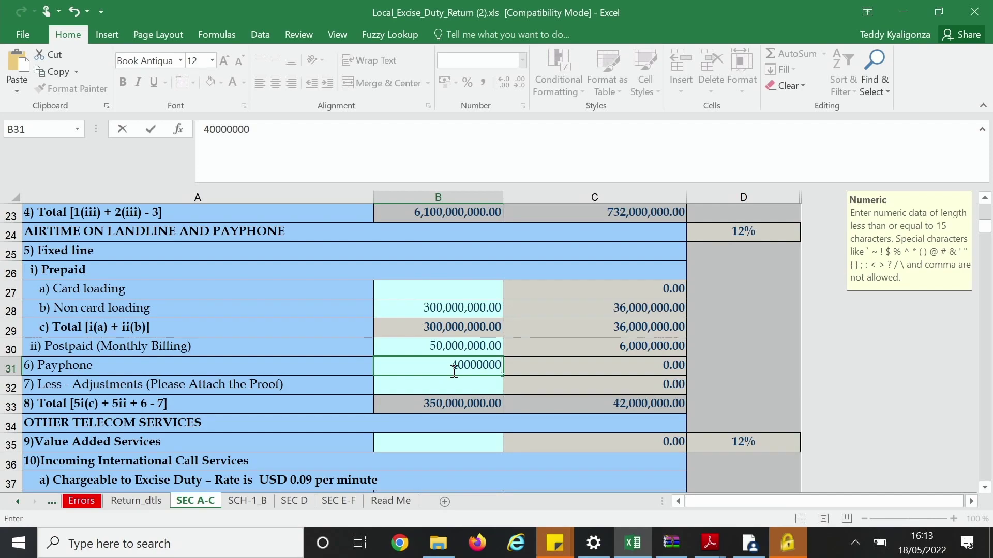
{"action": "type", "text": "00"}
{"action": "key", "text": "Return"}
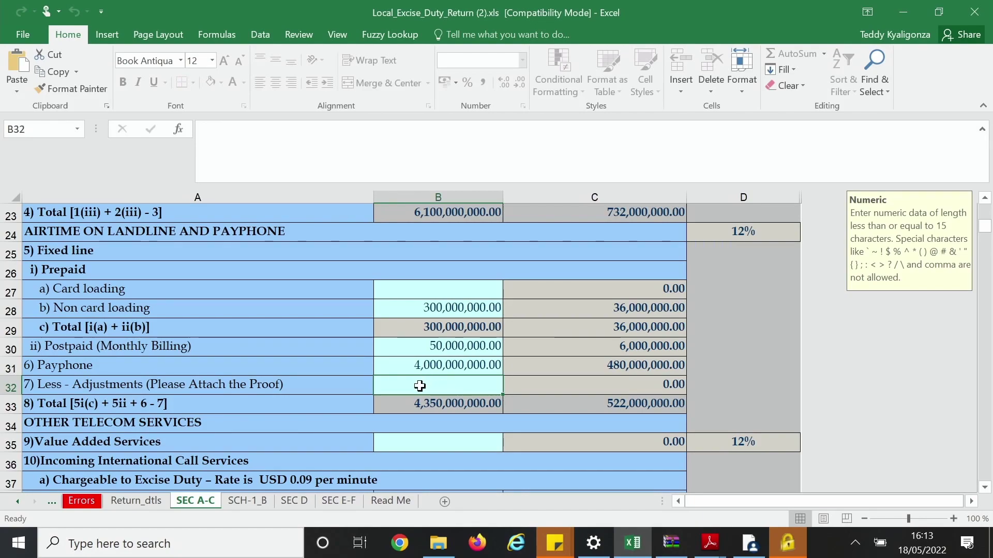
{"action": "scroll", "coordinate": [428, 381], "scroll_direction": "down", "scroll_amount": 1}
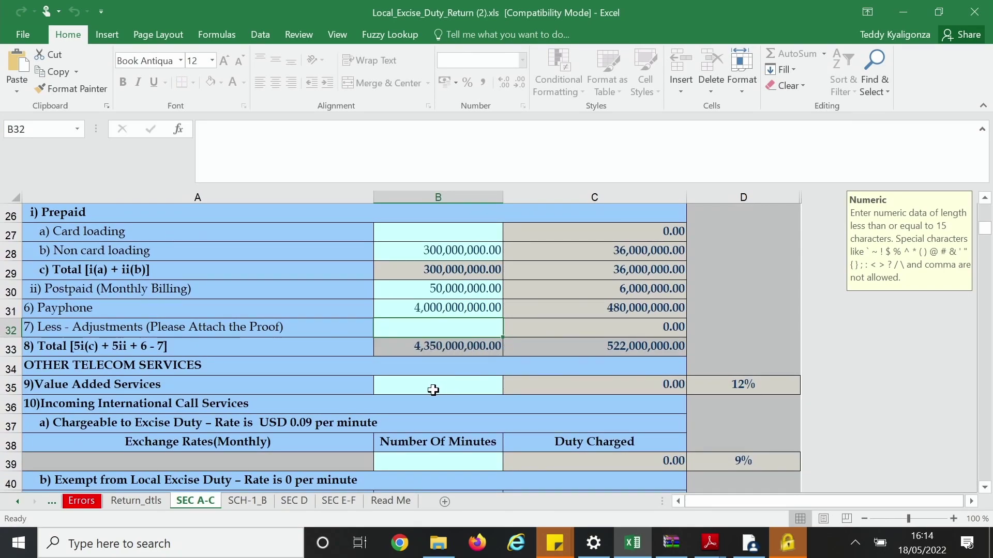
Enter 700,000,000 as the Value Added Services amount in B35.
{"action": "key", "text": "Down"}
{"action": "key", "text": "Down"}
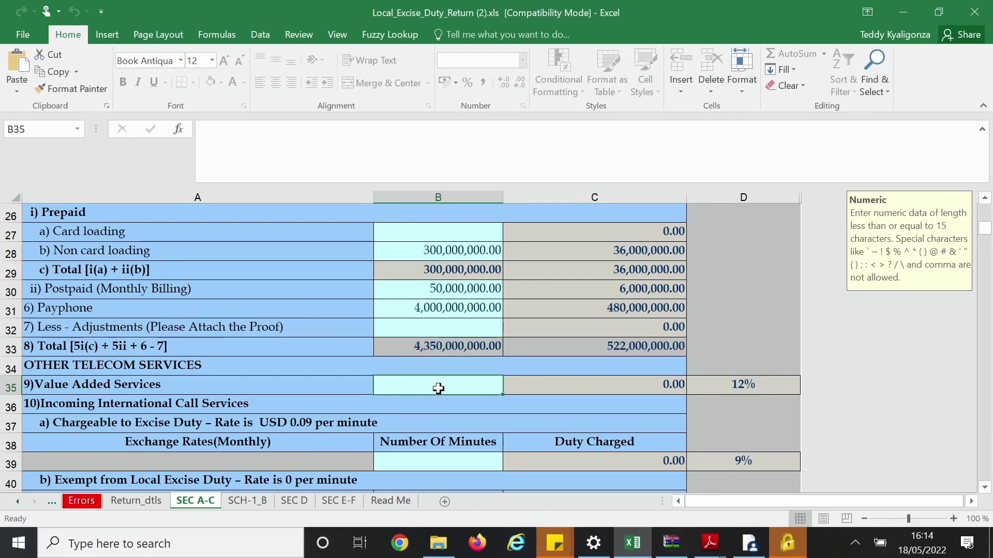
{"action": "type", "text": "7"}
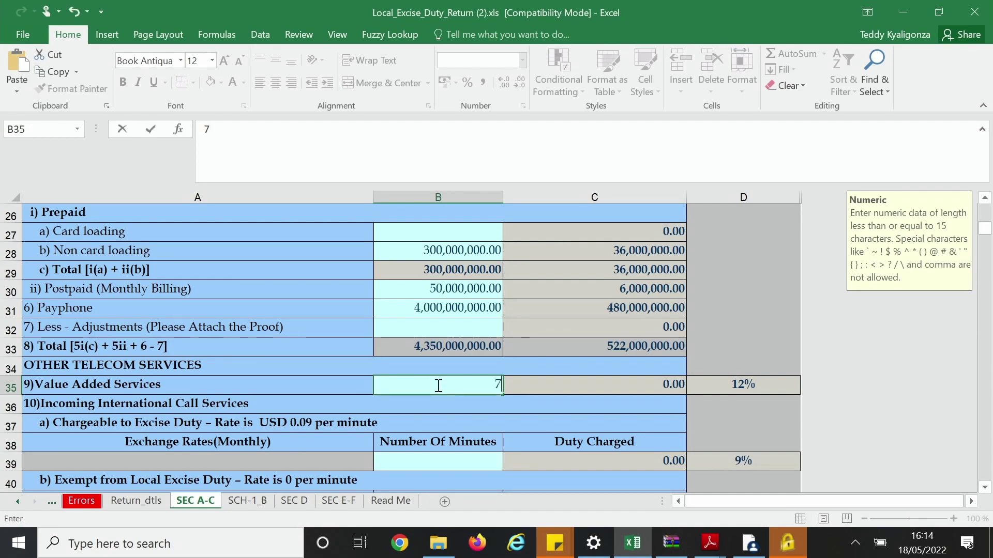
{"action": "type", "text": "00000000"}
{"action": "left_click", "coordinate": [437, 384]}
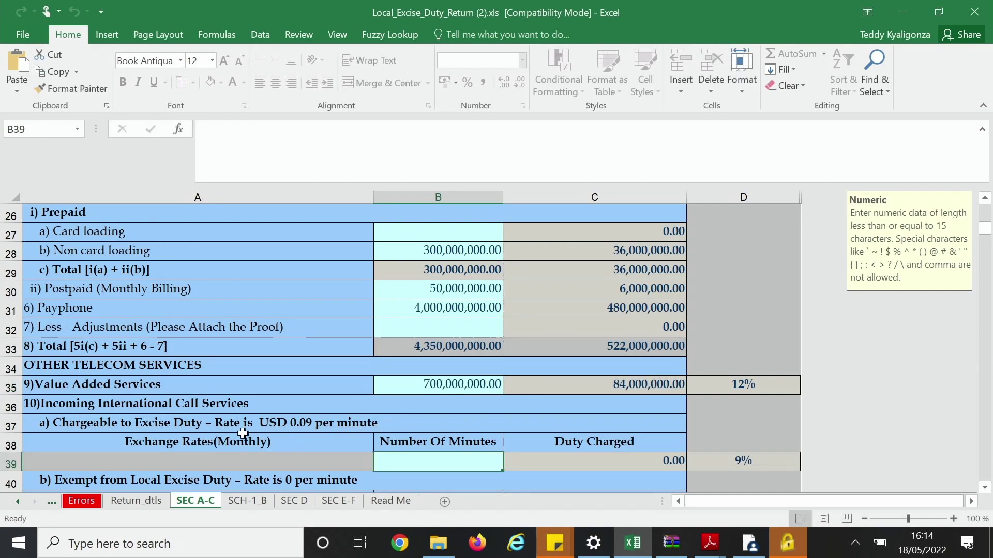
{"action": "scroll", "coordinate": [310, 372], "scroll_direction": "down", "scroll_amount": 1}
{"action": "scroll", "coordinate": [683, 326], "scroll_direction": "up", "scroll_amount": 1}
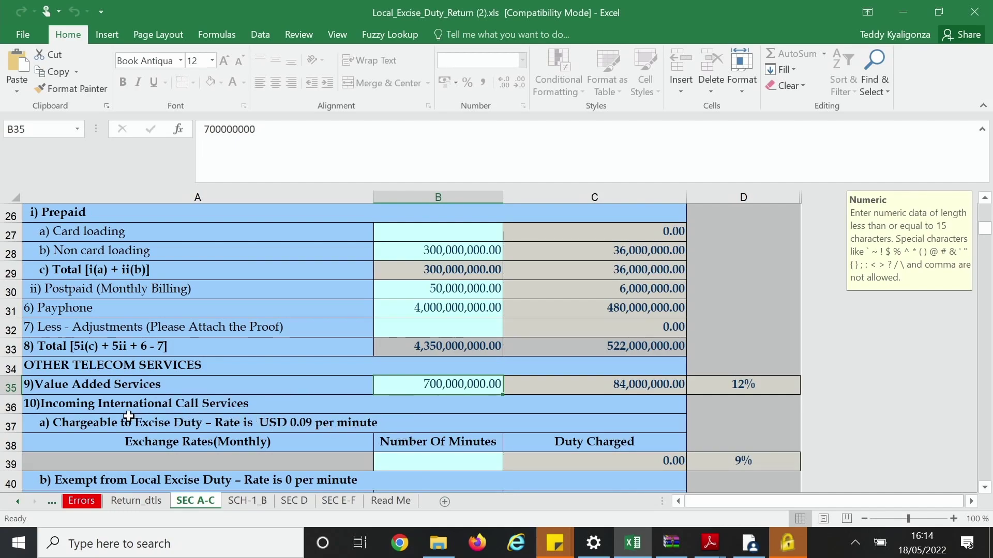
{"action": "scroll", "coordinate": [409, 430], "scroll_direction": "down", "scroll_amount": 1}
{"action": "left_click", "coordinate": [414, 407]}
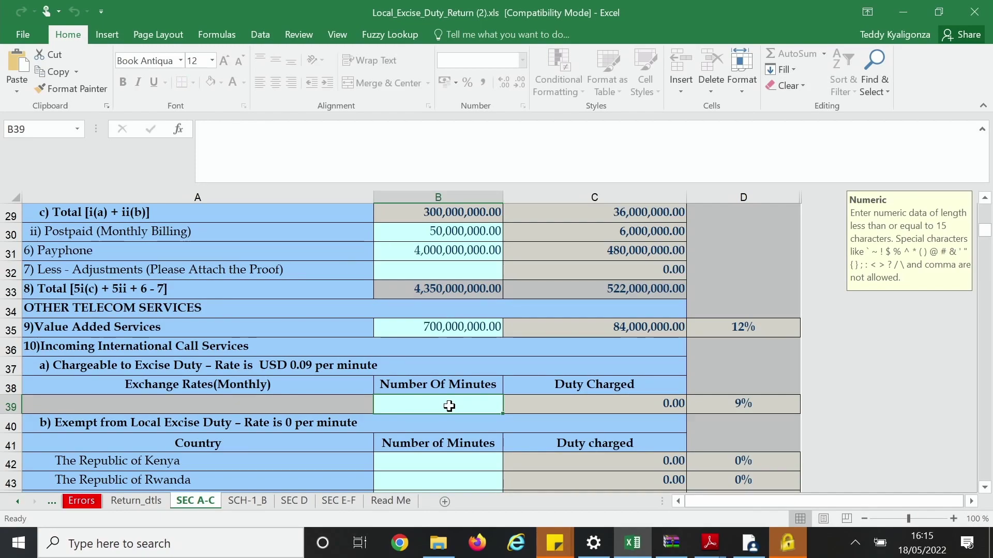
{"action": "type", "text": "1000000"}
Record 1,000,000 chargeable incoming international minutes in B39.
{"action": "key", "text": "Return"}
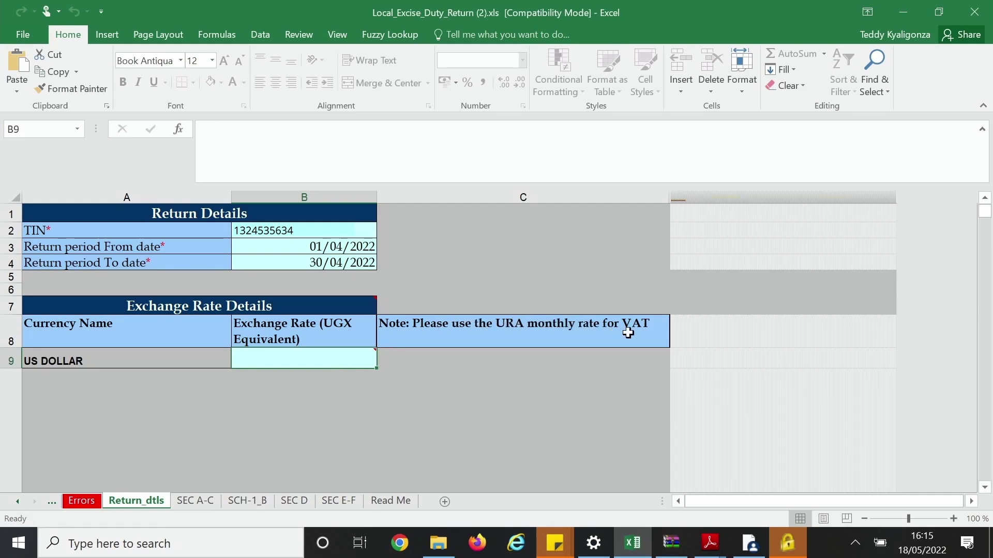
In the URA portal, display the VAT exchange rates for April 2022.
{"action": "left_click", "coordinate": [399, 544]}
{"action": "scroll", "coordinate": [528, 315], "scroll_direction": "down", "scroll_amount": 3}
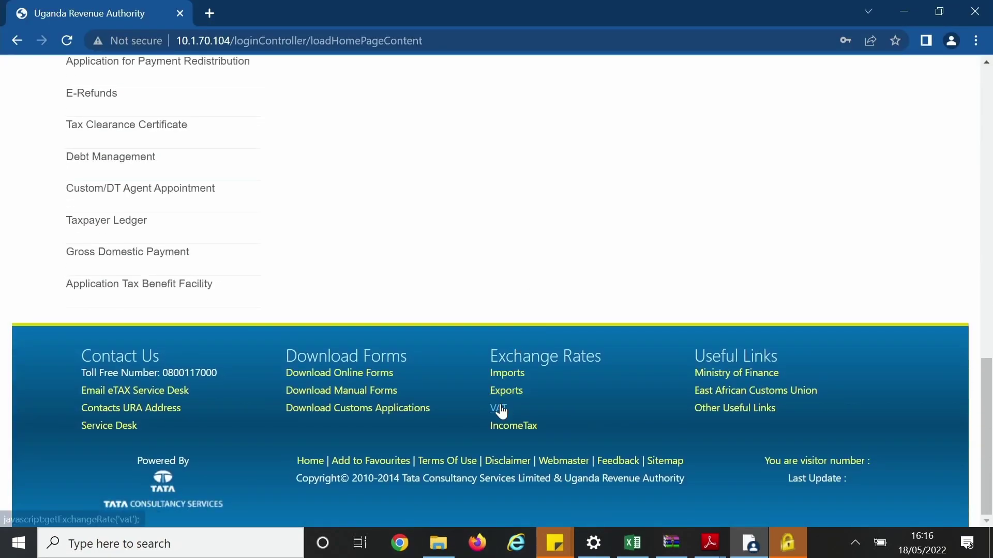
{"action": "left_click", "coordinate": [500, 413]}
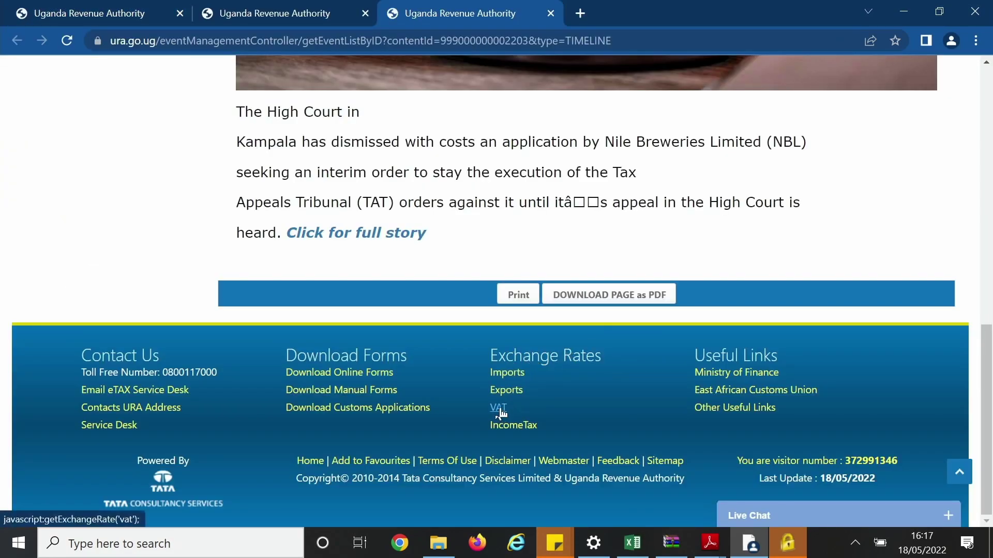
{"action": "left_click", "coordinate": [501, 409]}
{"action": "left_click", "coordinate": [534, 326]}
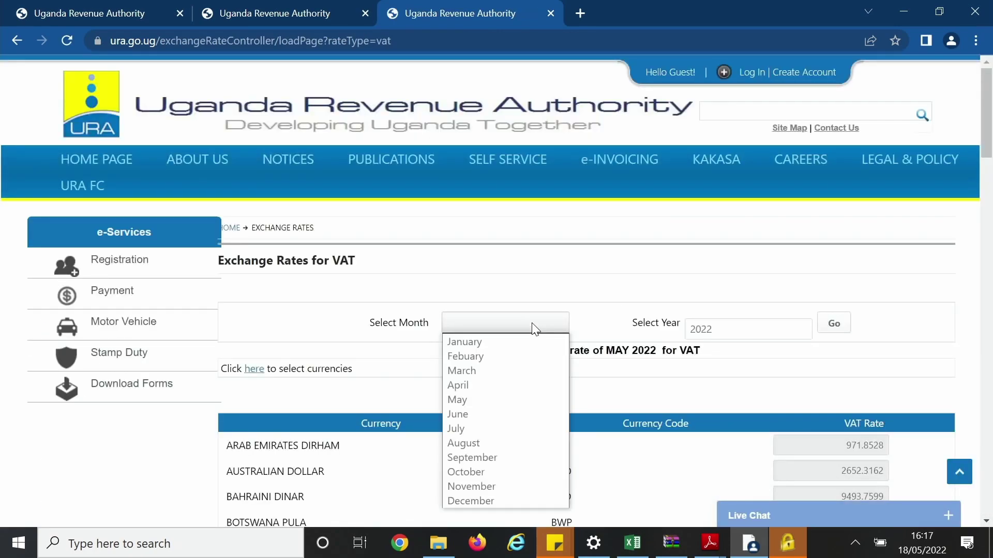
{"action": "left_click", "coordinate": [504, 386]}
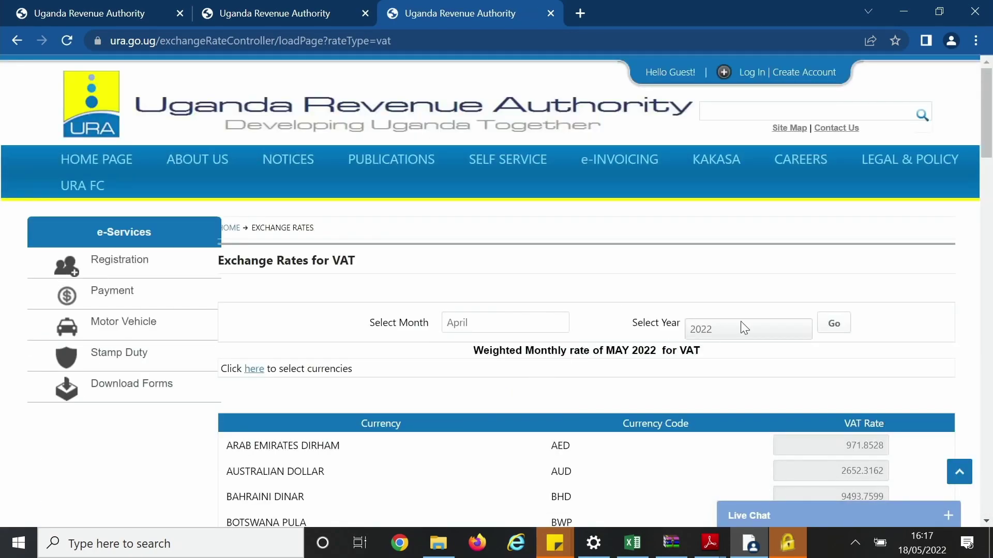
{"action": "left_click", "coordinate": [832, 326]}
{"action": "scroll", "coordinate": [660, 384], "scroll_direction": "down", "scroll_amount": 4}
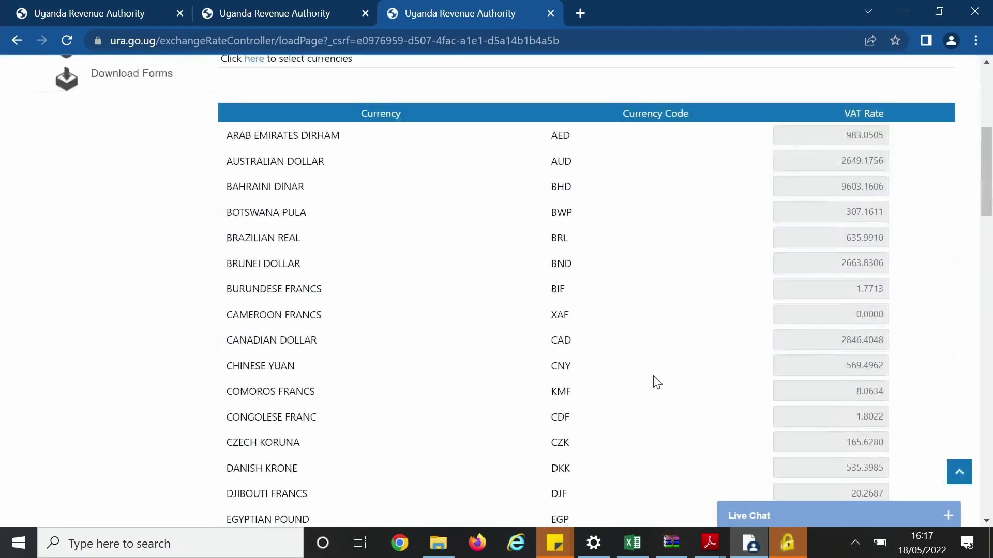
{"action": "scroll", "coordinate": [656, 381], "scroll_direction": "down", "scroll_amount": 4}
{"action": "scroll", "coordinate": [656, 381], "scroll_direction": "down", "scroll_amount": 5}
{"action": "scroll", "coordinate": [653, 388], "scroll_direction": "down", "scroll_amount": 2}
{"action": "scroll", "coordinate": [654, 394], "scroll_direction": "down", "scroll_amount": 4}
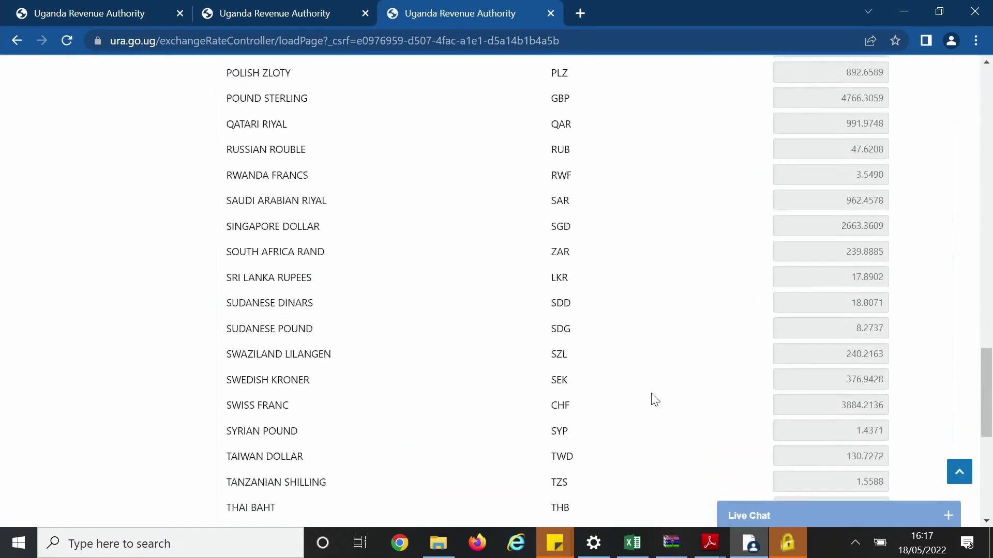
{"action": "scroll", "coordinate": [654, 399], "scroll_direction": "down", "scroll_amount": 3}
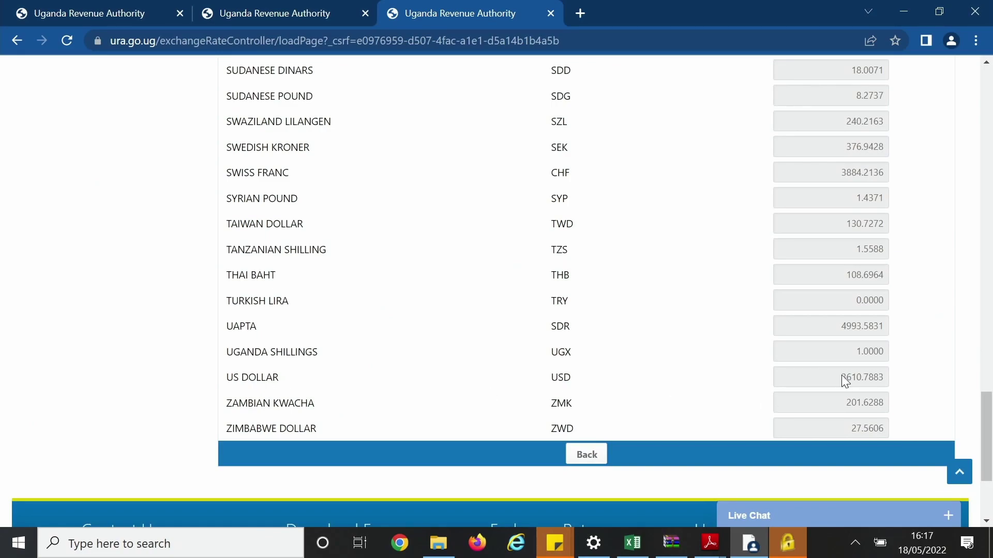
Copy the US dollar rate 3610.7883 and bring up paste options on Excel cell B9.
{"action": "left_click_drag", "start_coordinate": [823, 377], "coordinate": [892, 380]}
{"action": "left_click", "coordinate": [903, 11]}
{"action": "left_click", "coordinate": [324, 357]}
{"action": "right_click", "coordinate": [324, 355]}
Paste 3610.7883 into B9 as text only, then go to the SEC A-C sheet.
{"action": "left_click", "coordinate": [356, 94]}
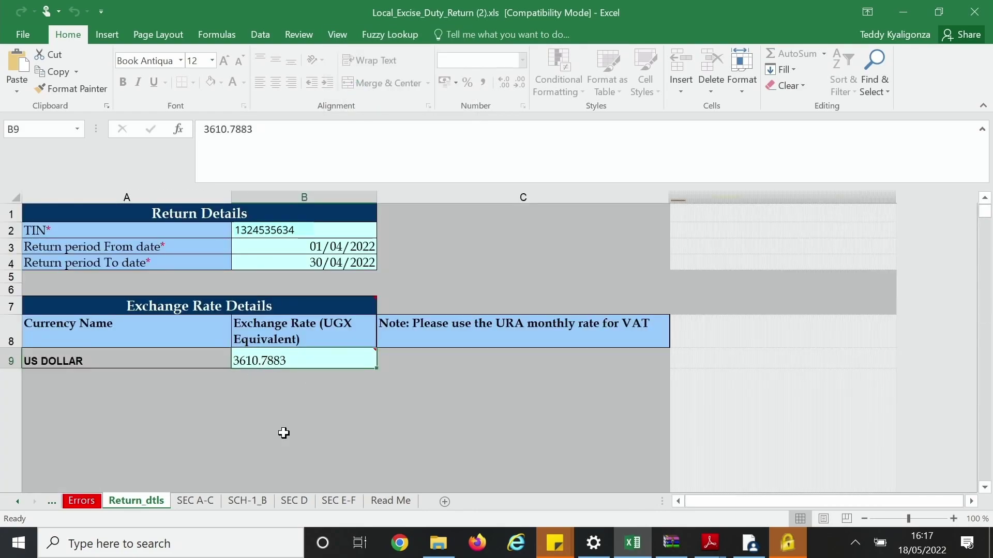
{"action": "left_click", "coordinate": [195, 501]}
{"action": "scroll", "coordinate": [412, 369], "scroll_direction": "down", "scroll_amount": 1}
{"action": "scroll", "coordinate": [411, 368], "scroll_direction": "down", "scroll_amount": 2}
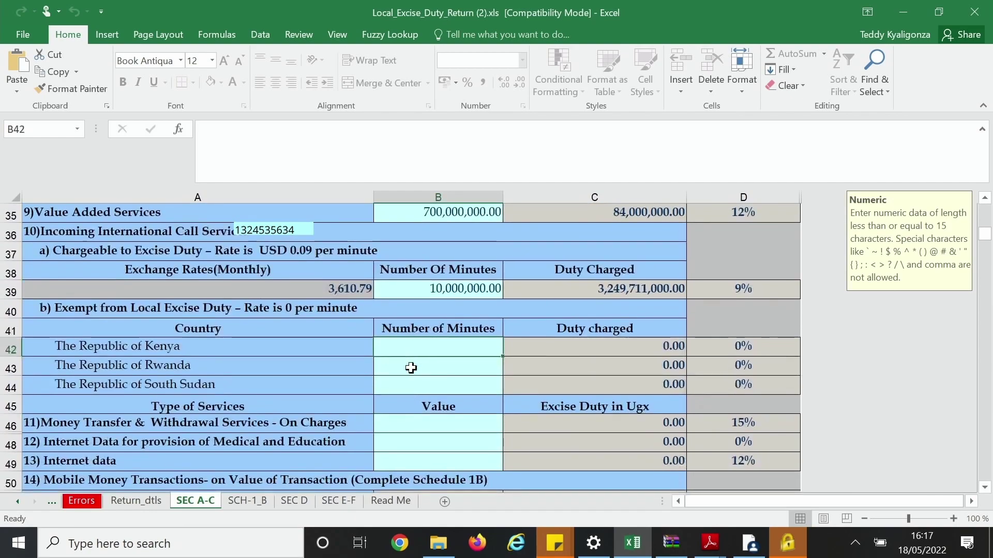
{"action": "scroll", "coordinate": [411, 367], "scroll_direction": "down", "scroll_amount": 1}
{"action": "scroll", "coordinate": [411, 368], "scroll_direction": "up", "scroll_amount": 2}
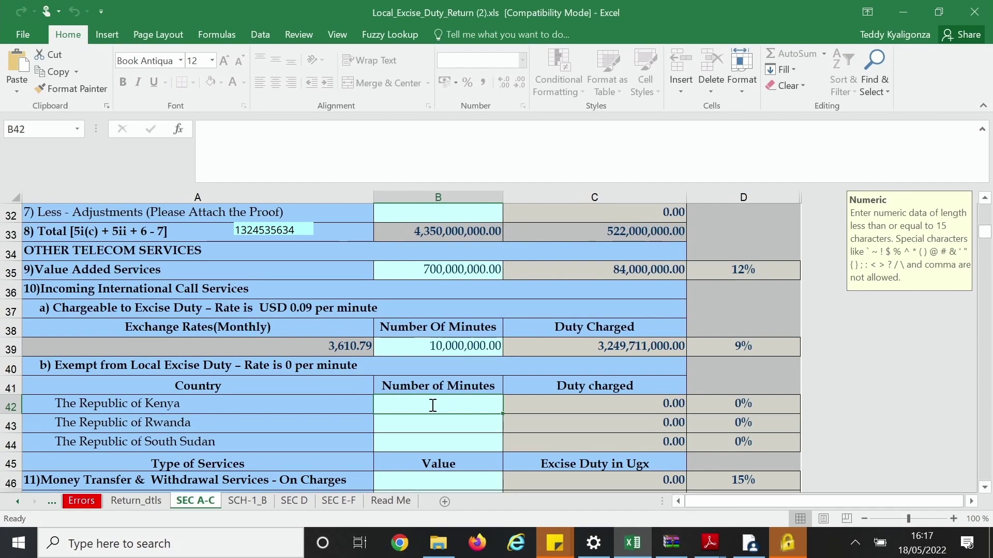
{"action": "type", "text": "4000000"}
Enter exempt minutes in B42–B44: Kenya 4,000,000, Rwanda 20,000,000, South Sudan 300,000,000.
{"action": "key", "text": "Return"}
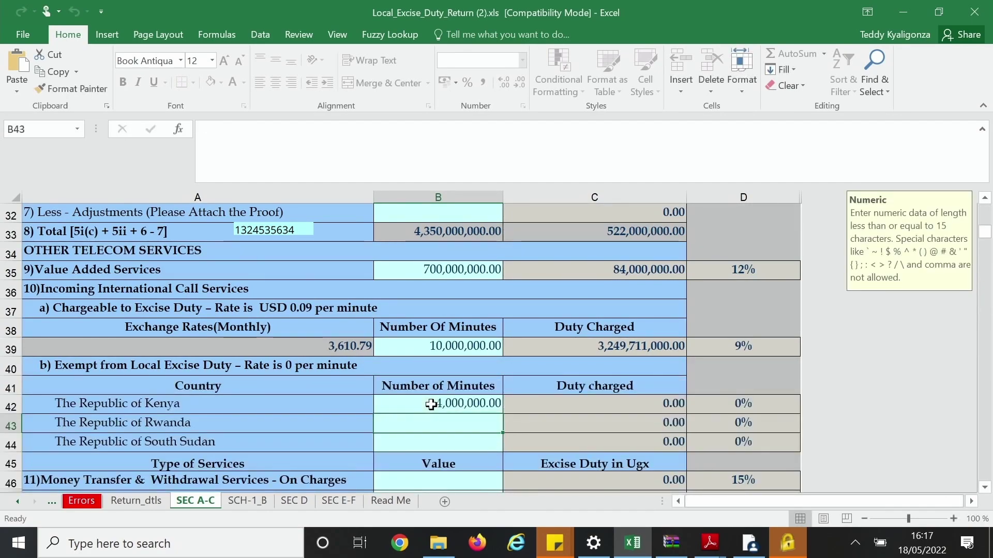
{"action": "type", "text": "20000000"}
{"action": "key", "text": "Return"}
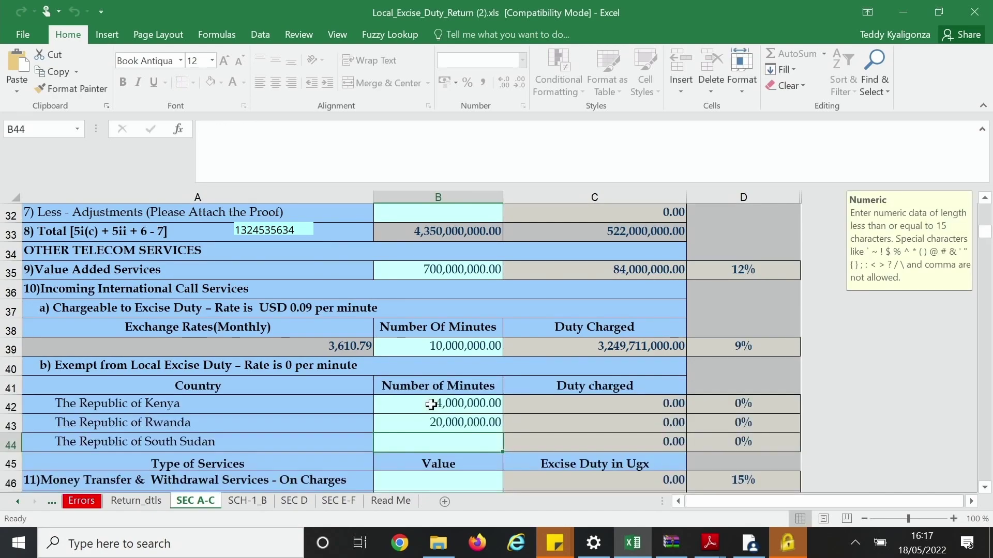
{"action": "type", "text": "3"}
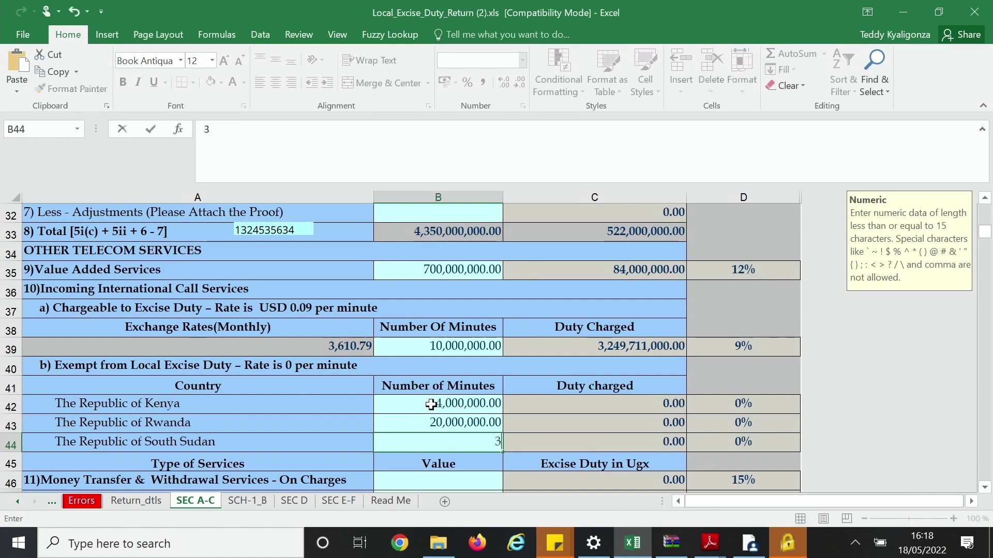
{"action": "type", "text": "0000000"}
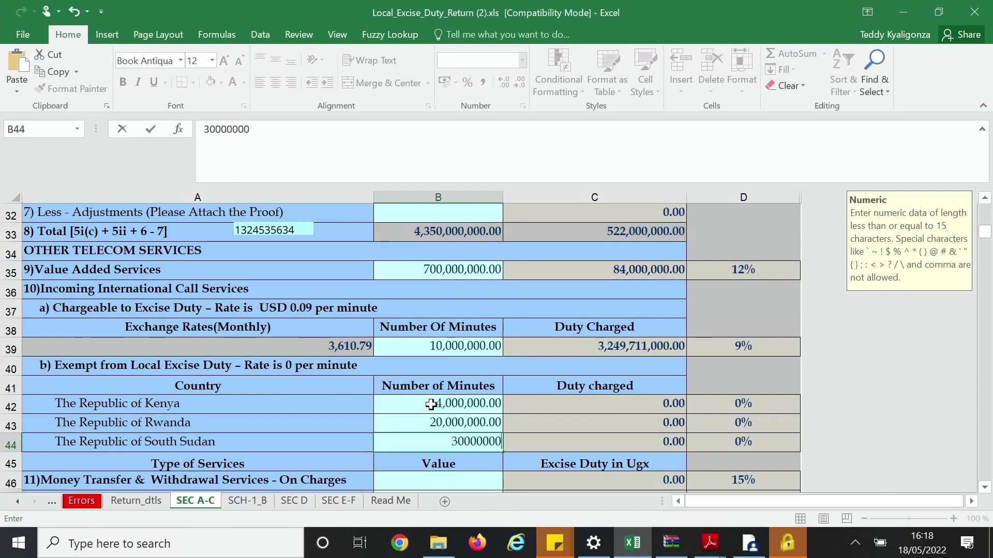
{"action": "type", "text": "0"}
{"action": "key", "text": "Return"}
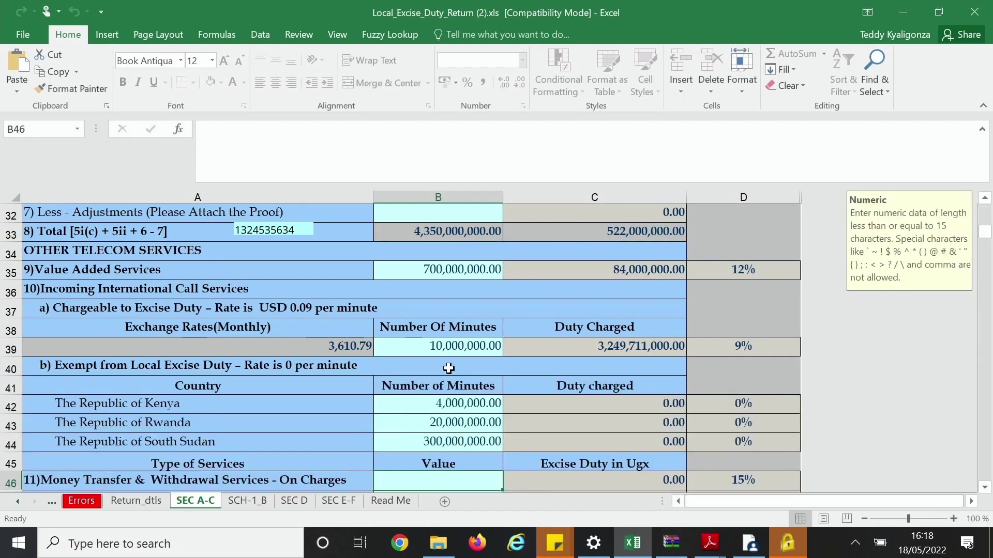
{"action": "scroll", "coordinate": [450, 372], "scroll_direction": "down", "scroll_amount": 2}
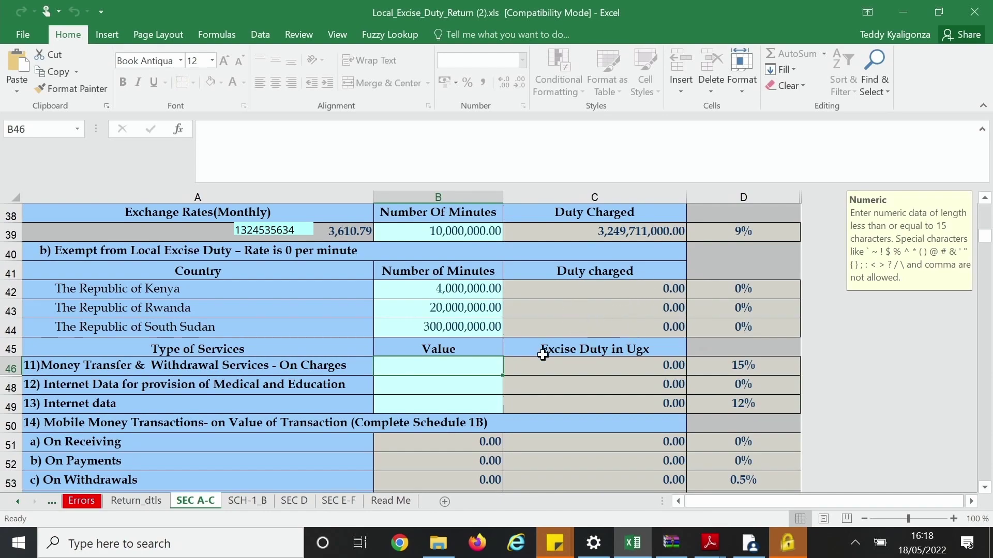
{"action": "left_click", "coordinate": [448, 326]}
{"action": "scroll", "coordinate": [450, 323], "scroll_direction": "up", "scroll_amount": 1}
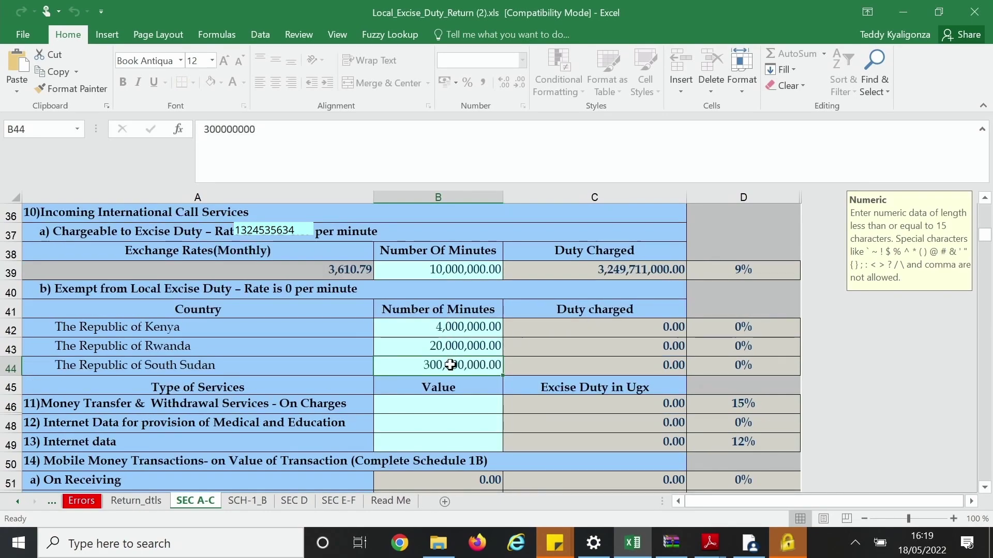
Enter money transfer 4,000,000,000, medical internet data 50,000,000 and internet data 6,400,000,000.
{"action": "left_click", "coordinate": [437, 329]}
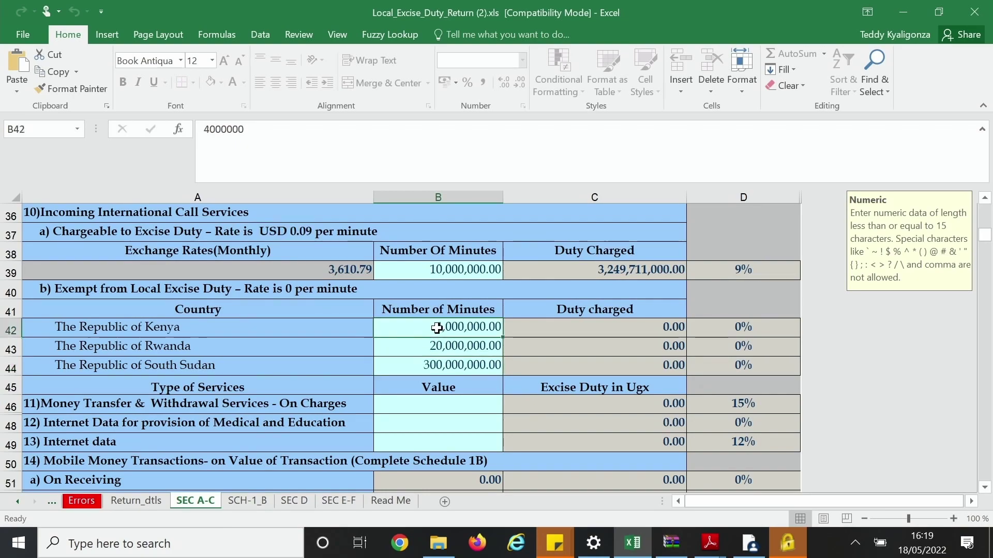
{"action": "left_click_drag", "start_coordinate": [438, 329], "coordinate": [427, 361]}
{"action": "left_click", "coordinate": [411, 403]}
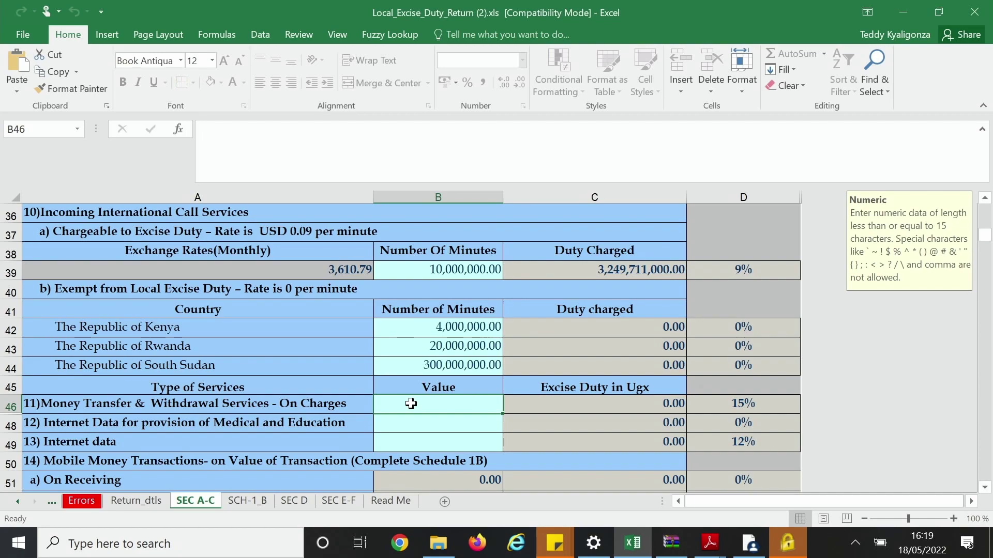
{"action": "type", "text": "4000000000"}
{"action": "key", "text": "Return"}
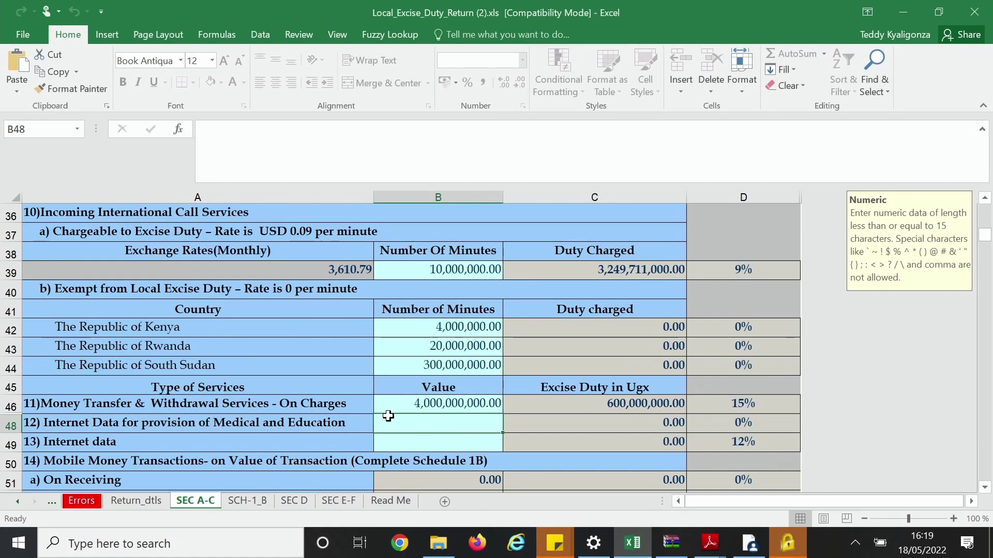
{"action": "type", "text": "50000000"}
{"action": "key", "text": "Return"}
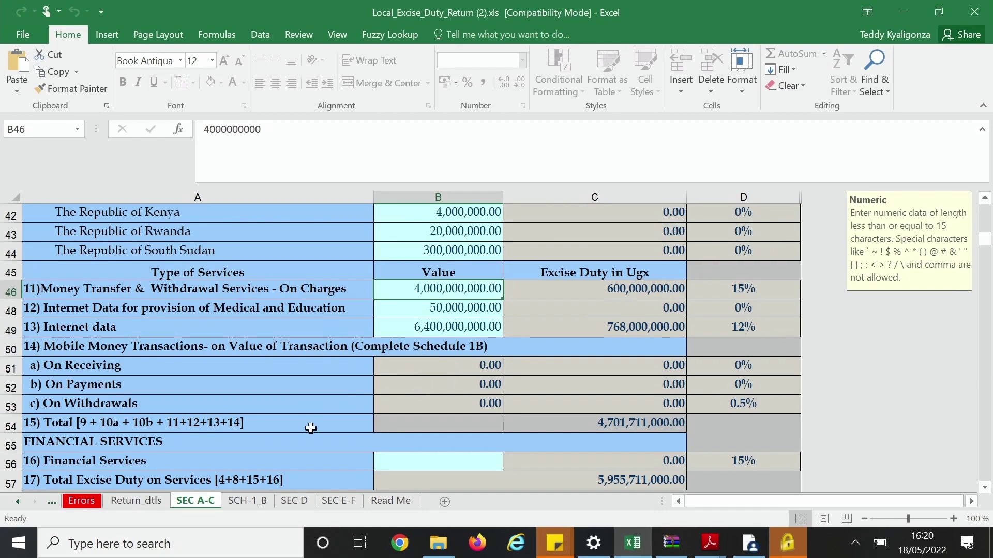
On SCH-1_B row 5, record 12/04/2022: 12,300 receipts worth 30,000,000,000, 500 payments worth 230,000,000.
{"action": "left_click", "coordinate": [245, 501]}
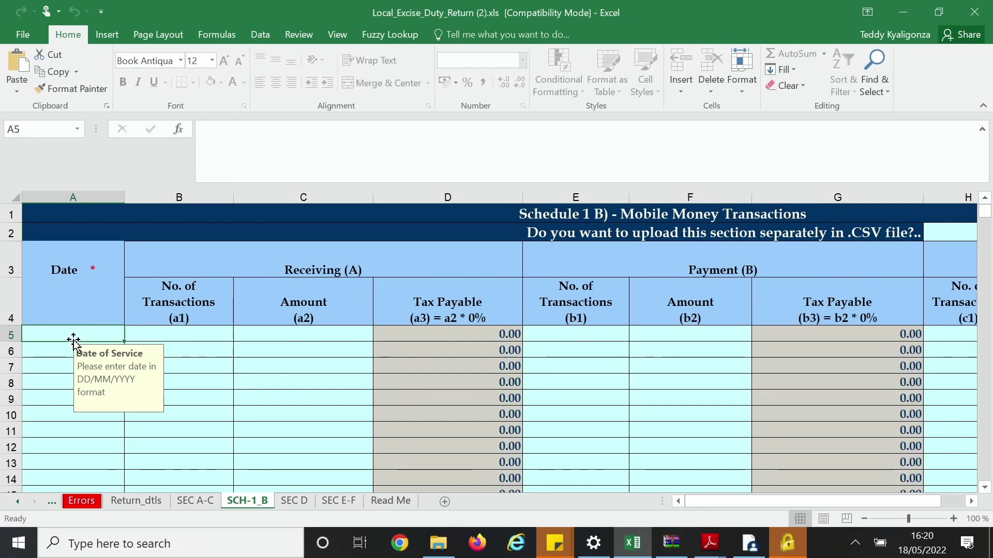
{"action": "left_click", "coordinate": [174, 335]}
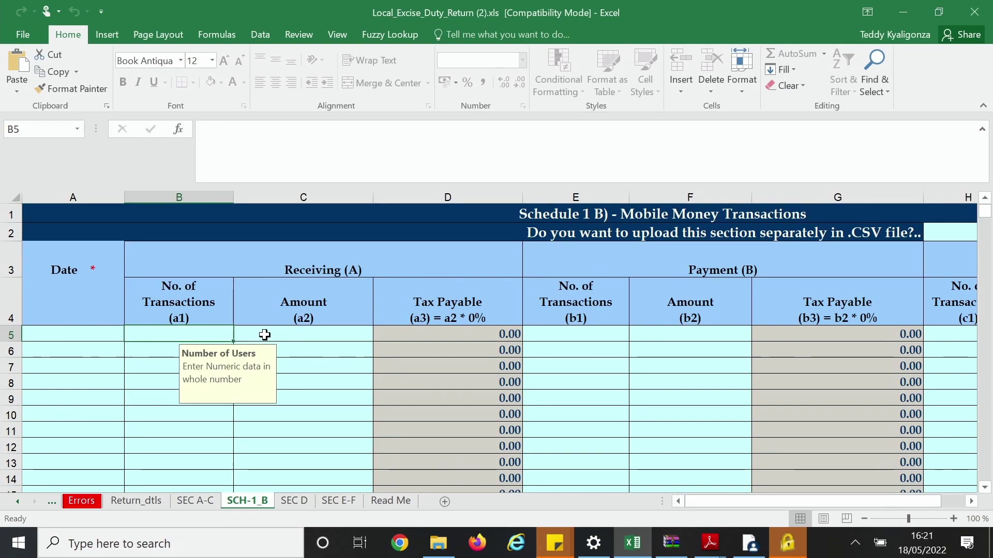
{"action": "left_click", "coordinate": [264, 336]}
{"action": "left_click", "coordinate": [67, 342]}
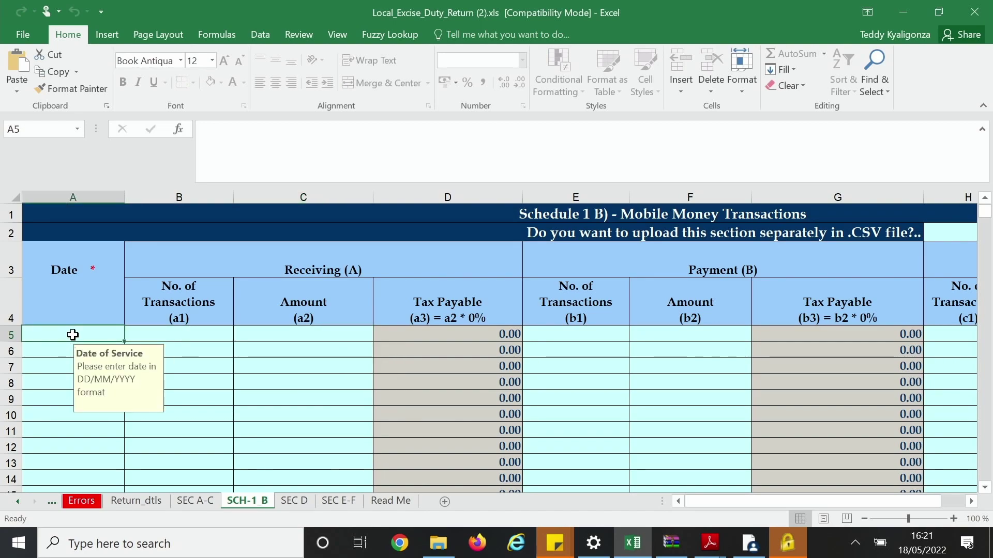
{"action": "type", "text": "12"}
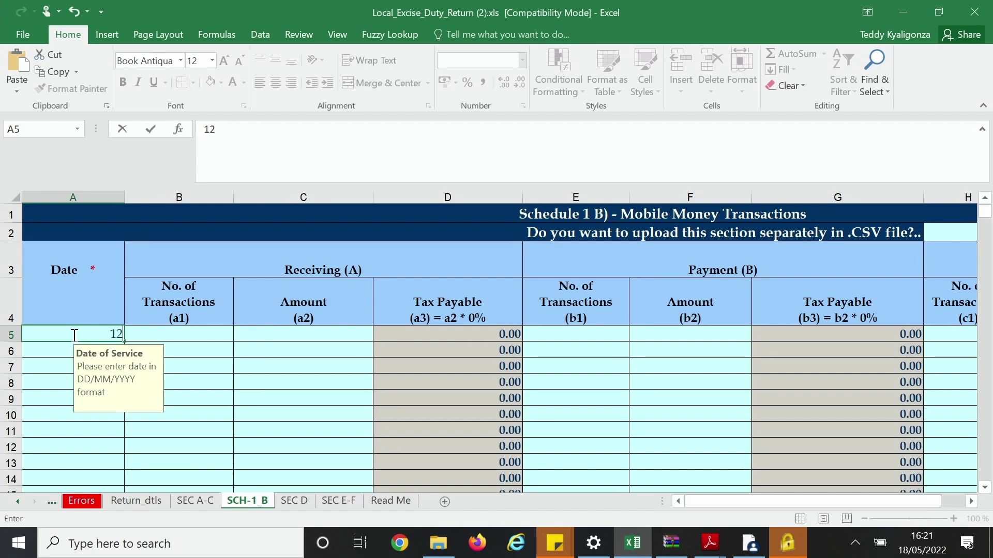
{"action": "type", "text": "/04/2022"}
{"action": "left_click", "coordinate": [177, 336]}
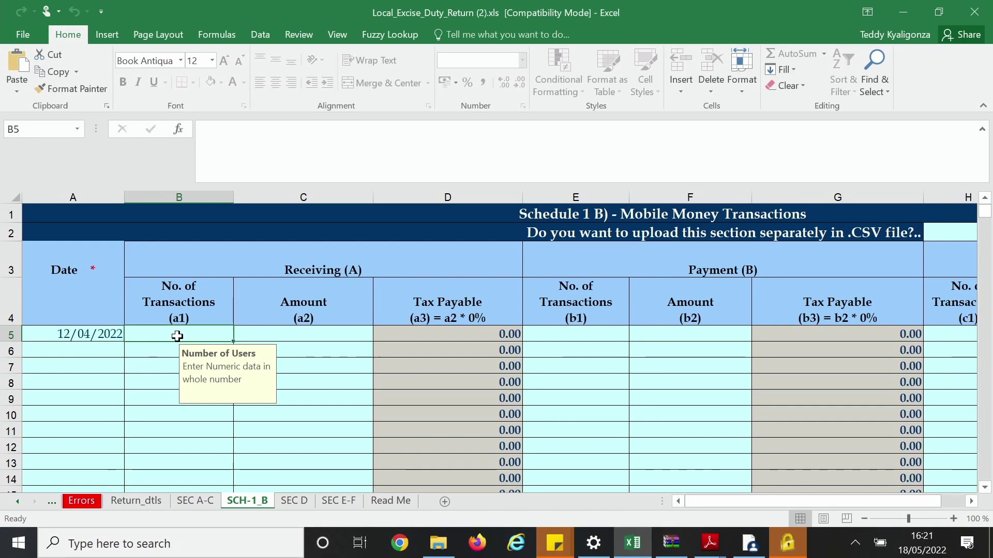
{"action": "type", "text": "12300"}
{"action": "left_click", "coordinate": [304, 332]}
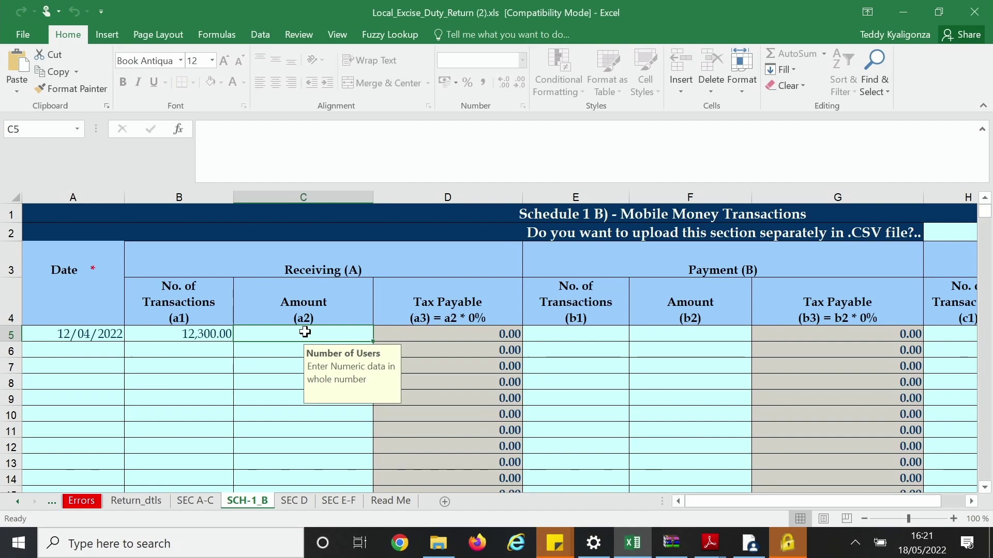
{"action": "type", "text": "30000000000"}
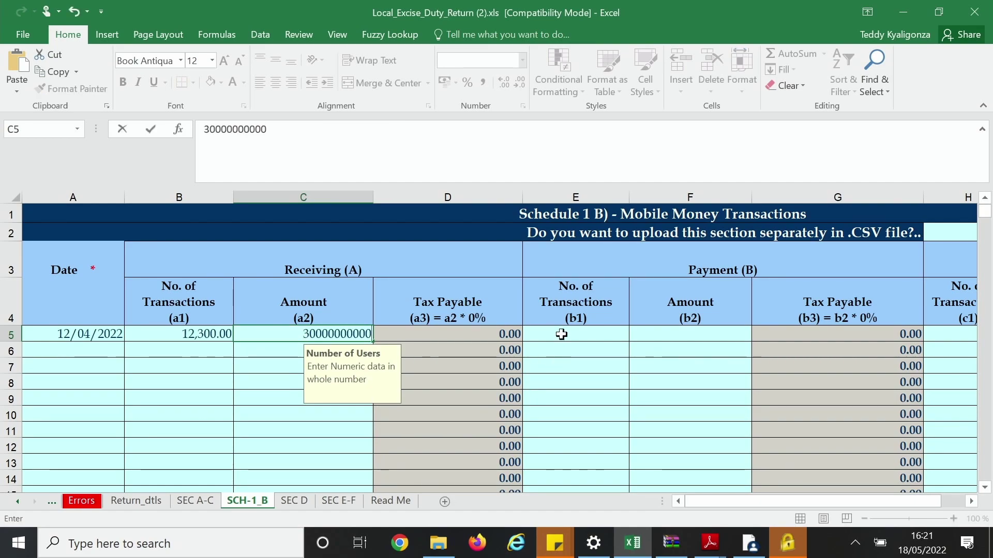
{"action": "left_click", "coordinate": [560, 336]}
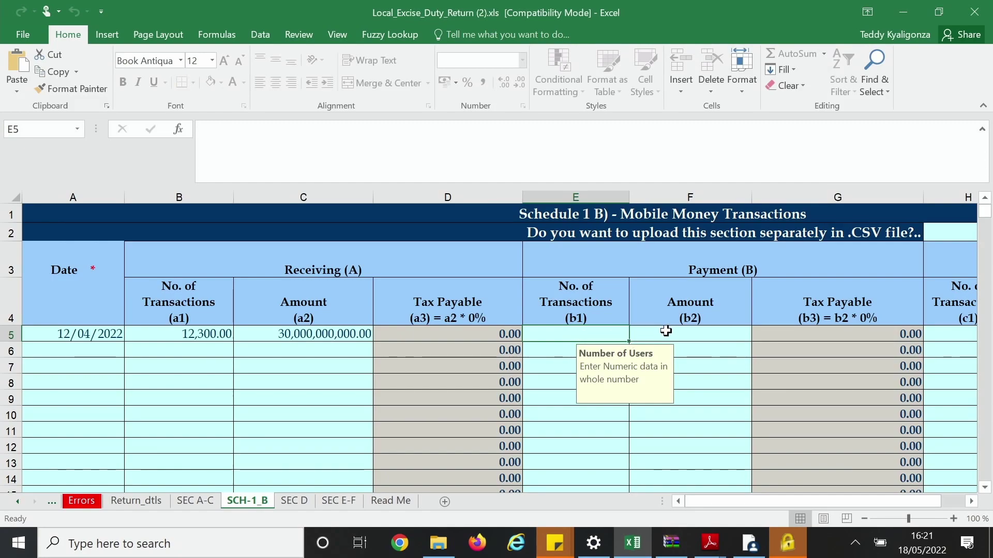
{"action": "type", "text": "500"}
{"action": "key", "text": "Tab"}
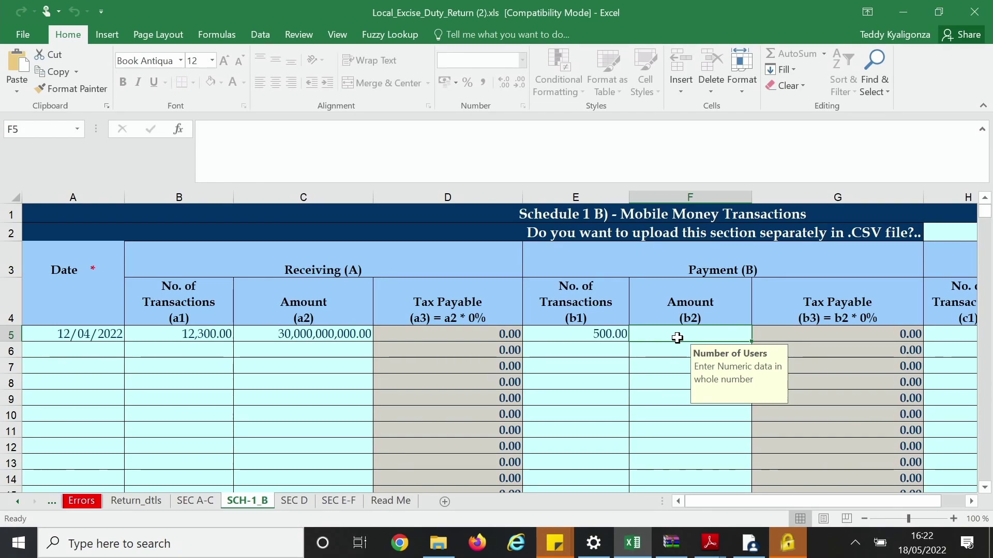
{"action": "type", "text": "230000000"}
{"action": "key", "text": "ctrl+Return"}
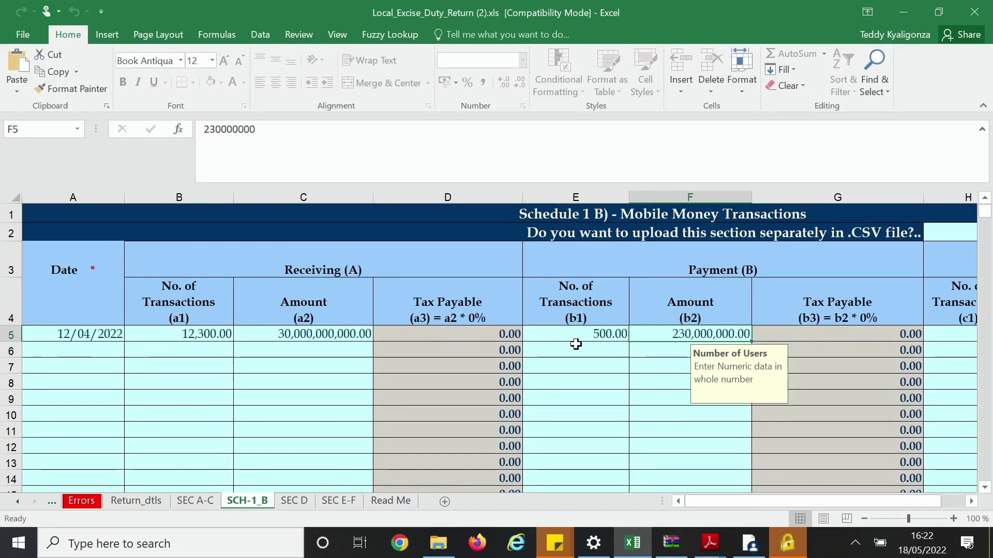
{"action": "scroll", "coordinate": [577, 344], "scroll_direction": "right", "scroll_amount": 2}
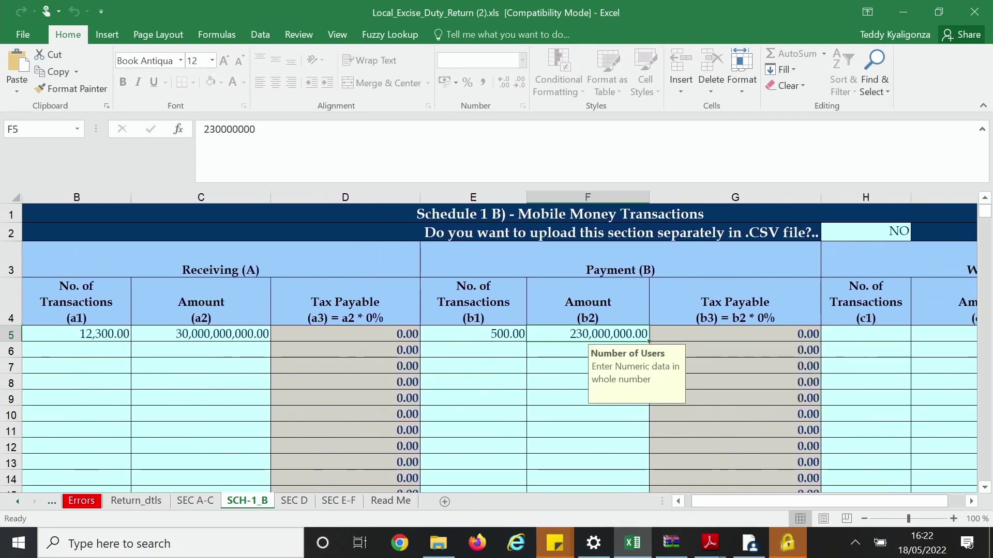
{"action": "scroll", "coordinate": [499, 343], "scroll_direction": "left", "scroll_amount": 1}
{"action": "scroll", "coordinate": [500, 342], "scroll_direction": "left", "scroll_amount": 2}
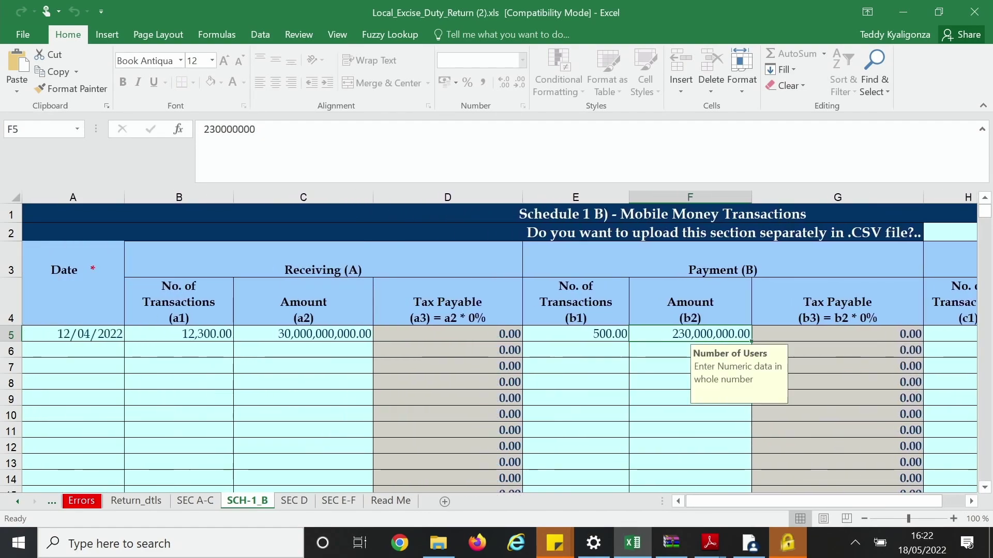
{"action": "scroll", "coordinate": [500, 342], "scroll_direction": "right", "scroll_amount": 3}
{"action": "scroll", "coordinate": [500, 343], "scroll_direction": "right", "scroll_amount": 1}
{"action": "scroll", "coordinate": [499, 342], "scroll_direction": "right", "scroll_amount": 1}
{"action": "scroll", "coordinate": [500, 342], "scroll_direction": "right", "scroll_amount": 1}
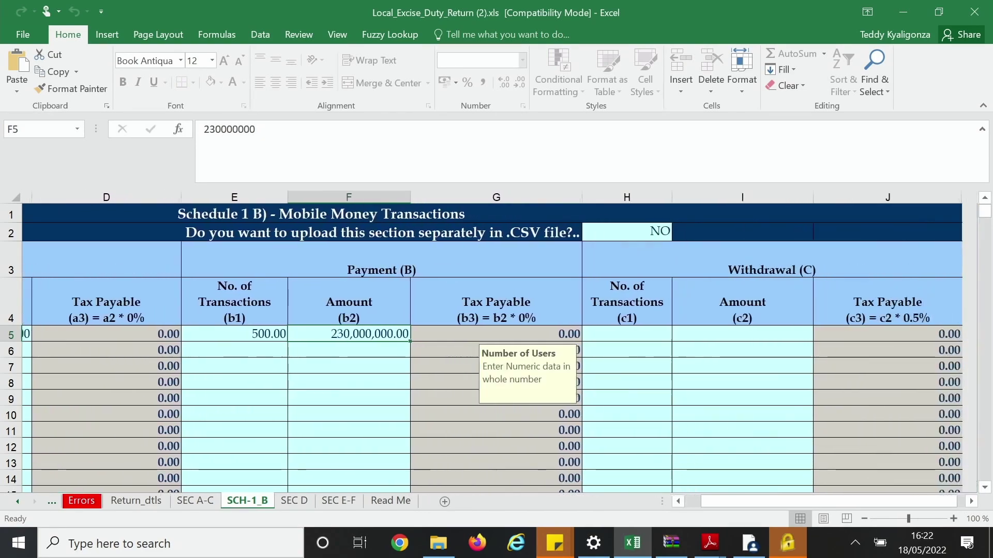
{"action": "scroll", "coordinate": [500, 343], "scroll_direction": "right", "scroll_amount": 1}
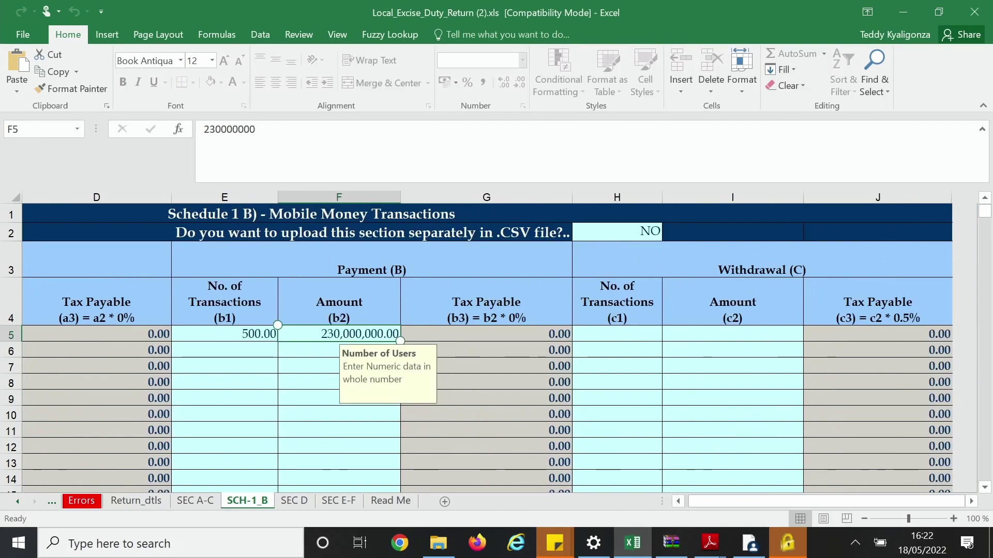
Enter withdrawals in H5 and I5: 4,500 transactions worth 450,000,000,000.
{"action": "left_click", "coordinate": [596, 335]}
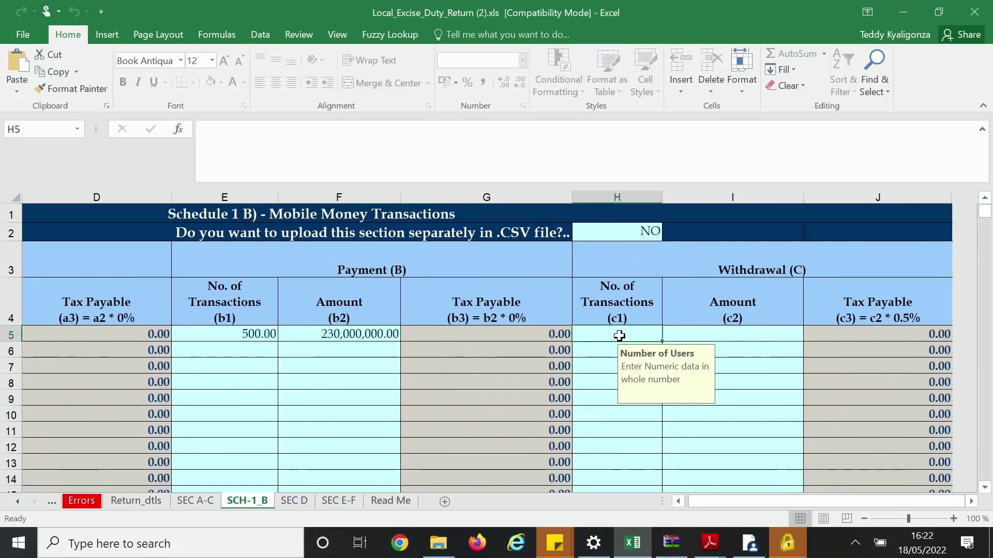
{"action": "key", "text": "Return"}
{"action": "left_click", "coordinate": [617, 336]}
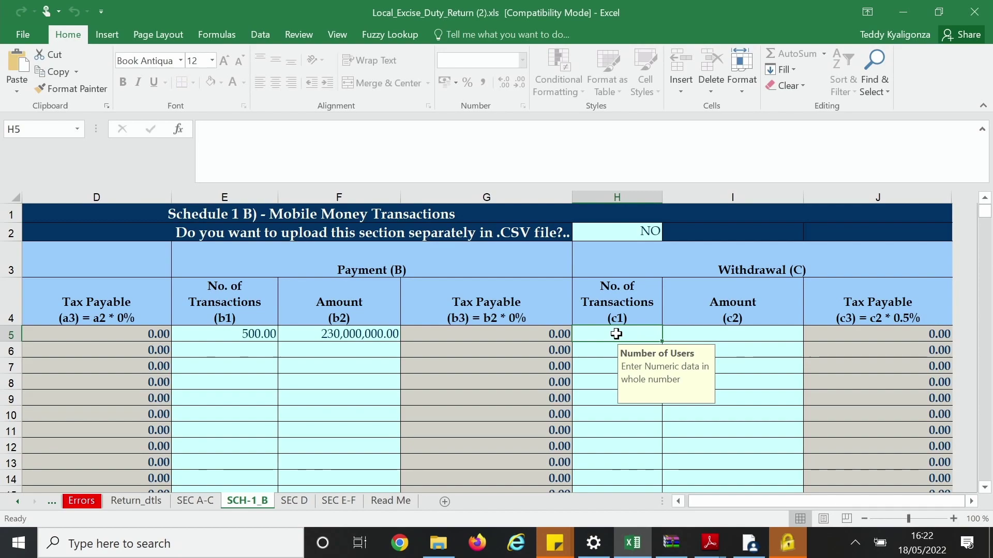
{"action": "type", "text": "4500"}
{"action": "left_click", "coordinate": [702, 334]}
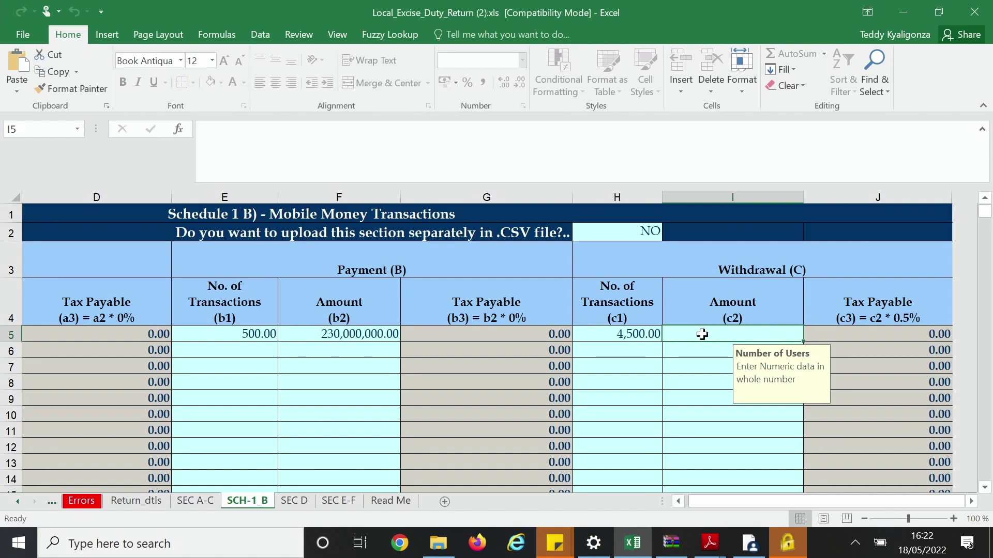
{"action": "type", "text": "450000000000"}
{"action": "left_click", "coordinate": [722, 332]}
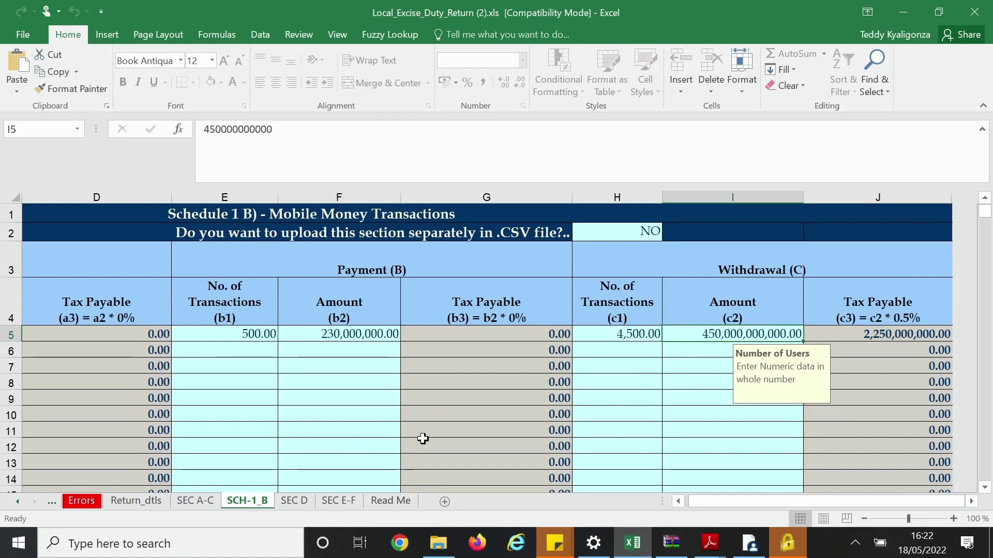
Go via Return_dtls to SEC A-C to review the 8,205,711,000 total excise duty.
{"action": "left_click", "coordinate": [135, 501]}
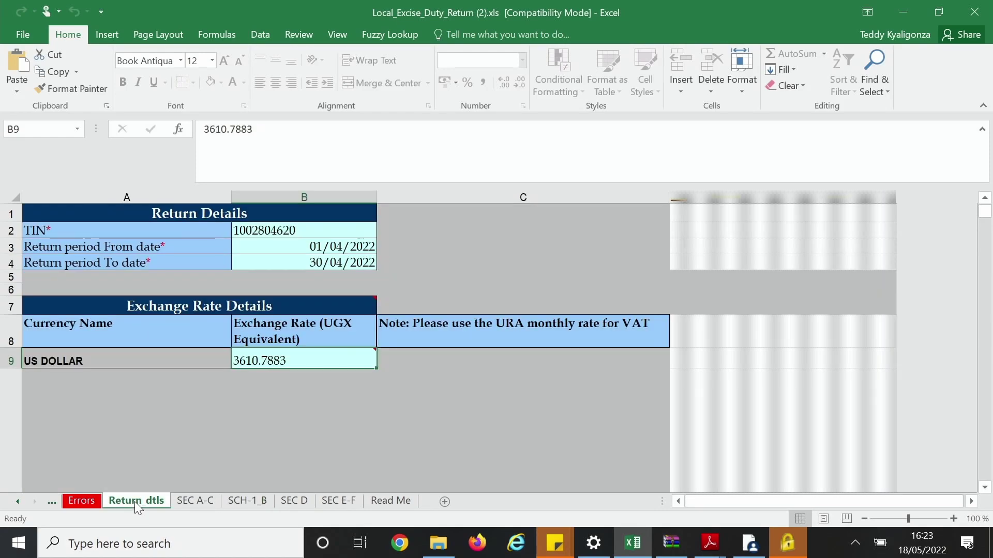
{"action": "left_click", "coordinate": [194, 500]}
{"action": "scroll", "coordinate": [453, 357], "scroll_direction": "down", "scroll_amount": 1}
{"action": "scroll", "coordinate": [454, 366], "scroll_direction": "down", "scroll_amount": 2}
{"action": "scroll", "coordinate": [455, 366], "scroll_direction": "up", "scroll_amount": 2}
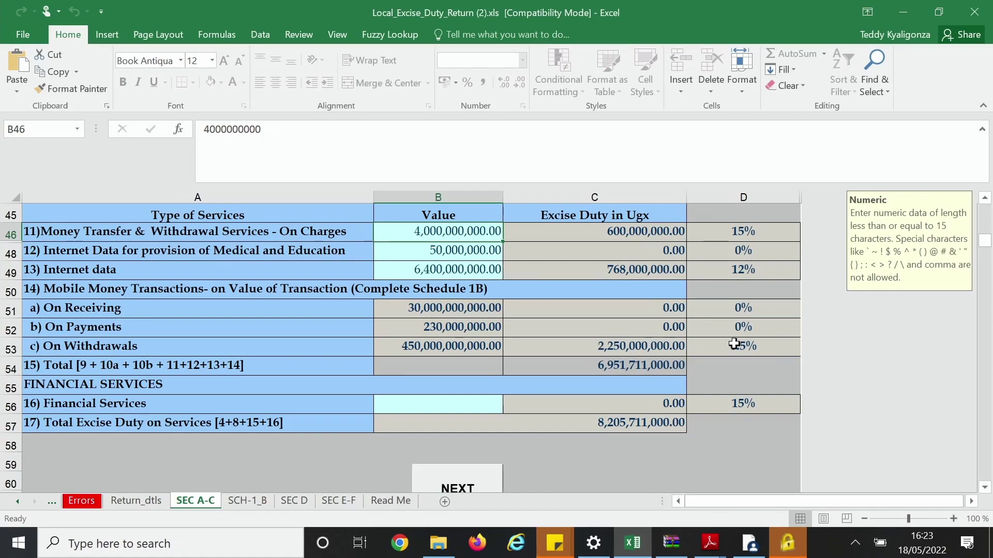
{"action": "scroll", "coordinate": [334, 476], "scroll_direction": "down", "scroll_amount": 1}
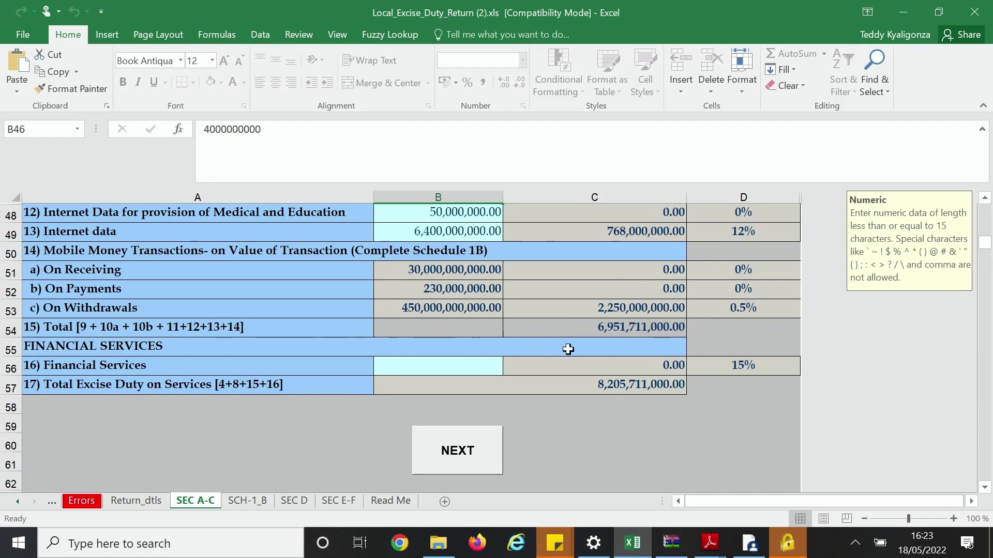
{"action": "scroll", "coordinate": [561, 347], "scroll_direction": "up", "scroll_amount": 1}
{"action": "scroll", "coordinate": [562, 347], "scroll_direction": "up", "scroll_amount": 2}
{"action": "scroll", "coordinate": [560, 347], "scroll_direction": "up", "scroll_amount": 1}
{"action": "scroll", "coordinate": [566, 361], "scroll_direction": "up", "scroll_amount": 3}
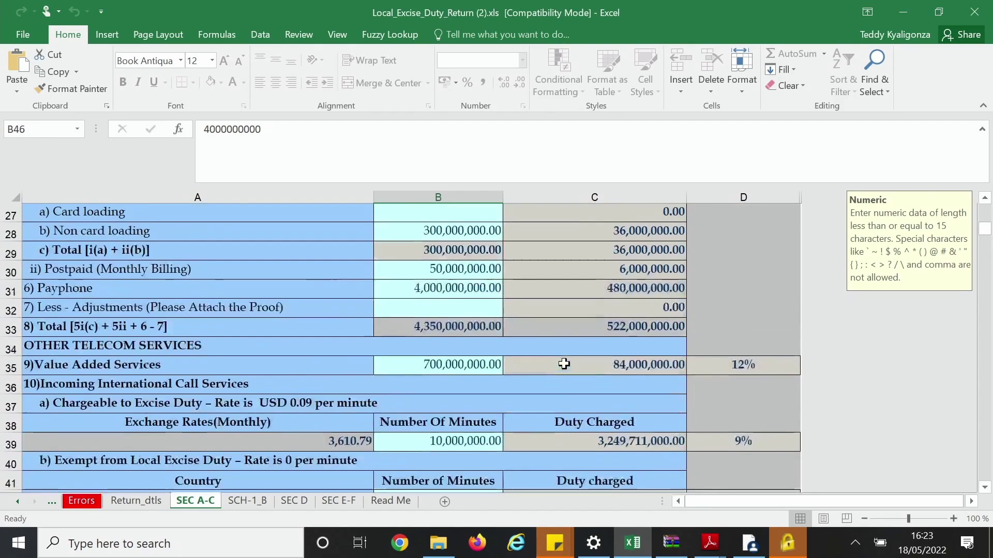
{"action": "scroll", "coordinate": [565, 361], "scroll_direction": "up", "scroll_amount": 1}
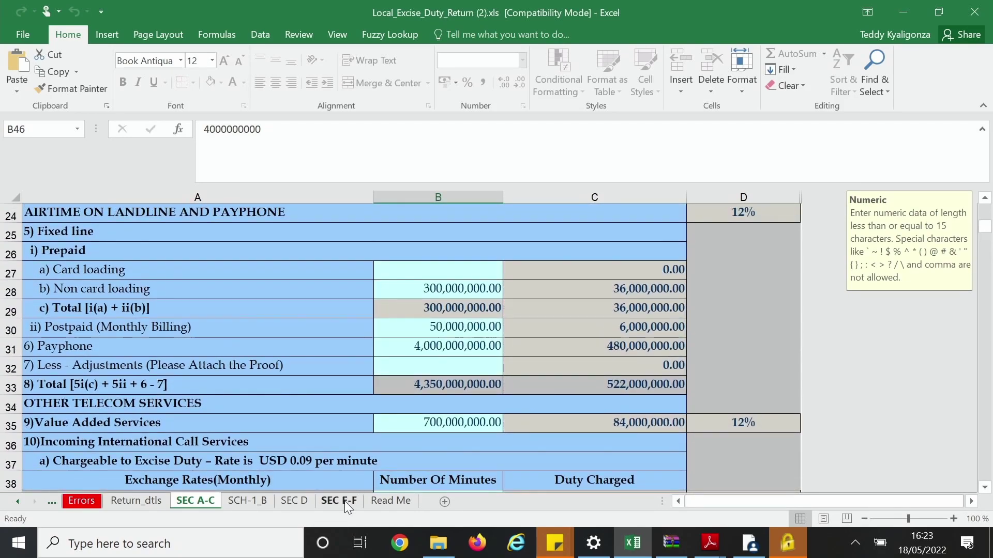
Validate the return on SEC E-F and save Local_Excise_Duty_Return_Upload.xls to Downloads.
{"action": "left_click", "coordinate": [344, 502]}
{"action": "scroll", "coordinate": [411, 468], "scroll_direction": "down", "scroll_amount": 3}
{"action": "scroll", "coordinate": [421, 448], "scroll_direction": "down", "scroll_amount": 5}
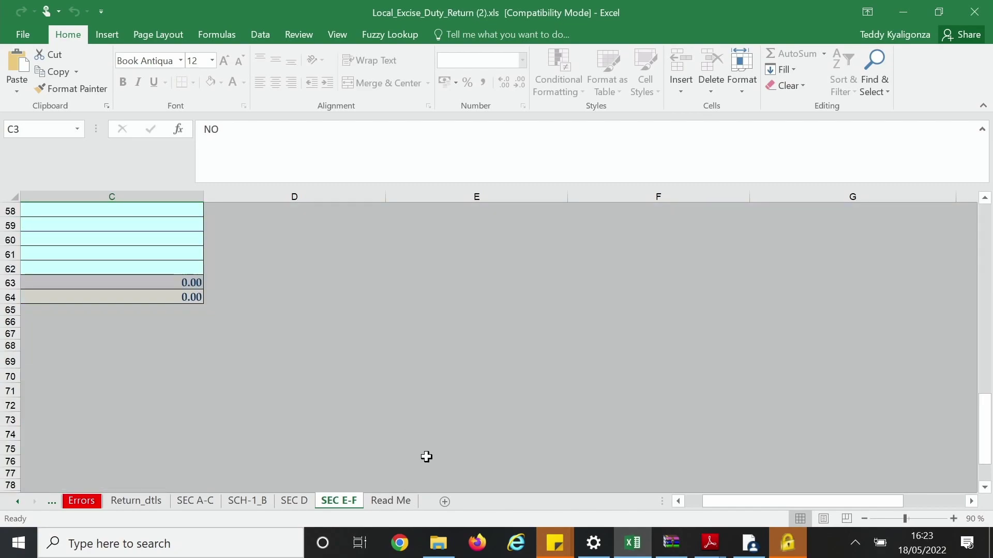
{"action": "scroll", "coordinate": [425, 458], "scroll_direction": "down", "scroll_amount": 4}
{"action": "left_click", "coordinate": [378, 331]}
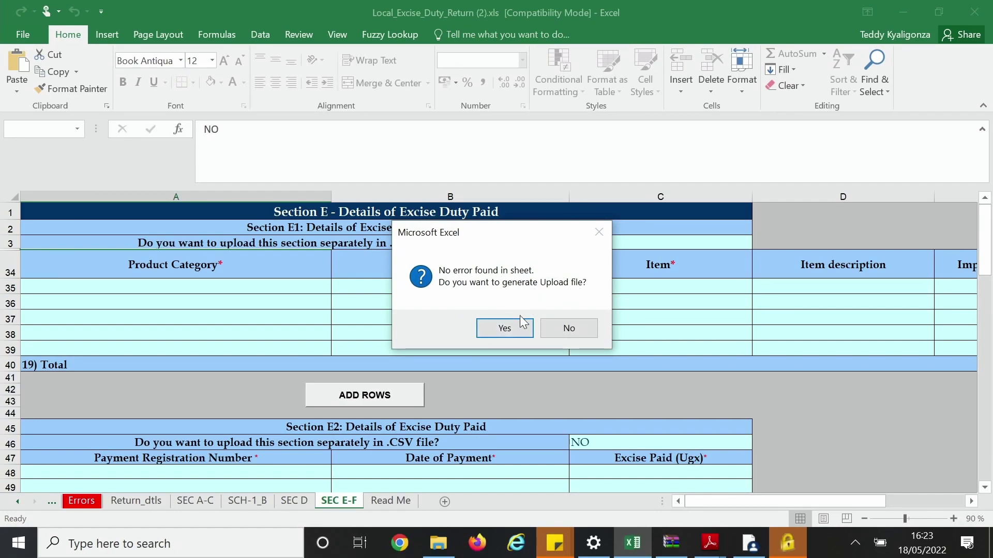
{"action": "left_click", "coordinate": [521, 325]}
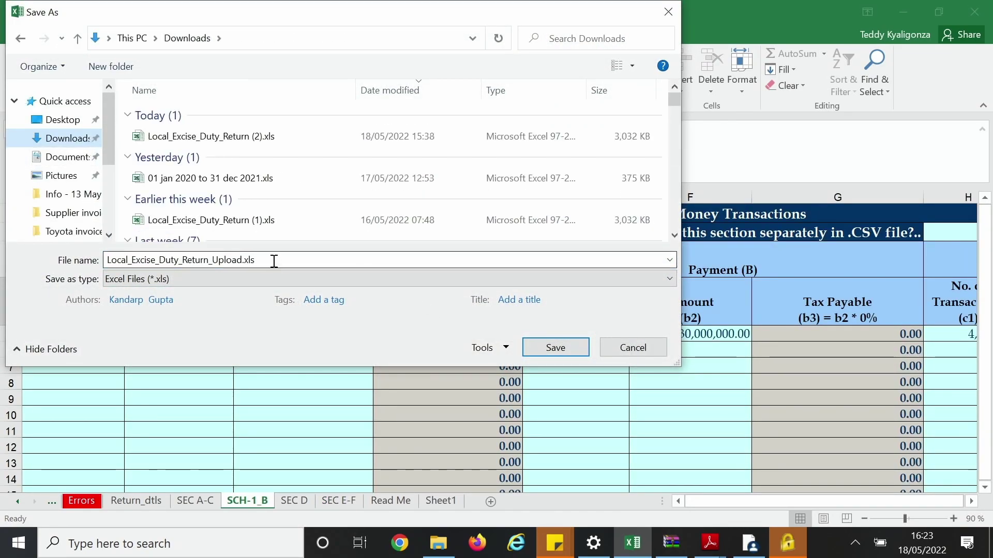
{"action": "left_click", "coordinate": [555, 348]}
{"action": "left_click", "coordinate": [618, 324]}
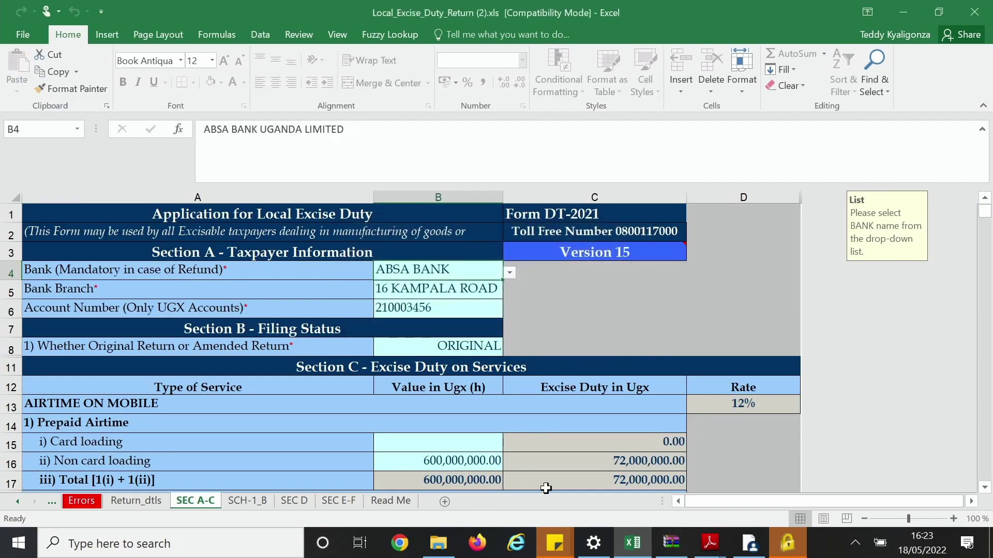
In the URA portal, set the excise return period to January 2022 and attach the upload file.
{"action": "left_click", "coordinate": [750, 547]}
{"action": "left_click", "coordinate": [124, 13]}
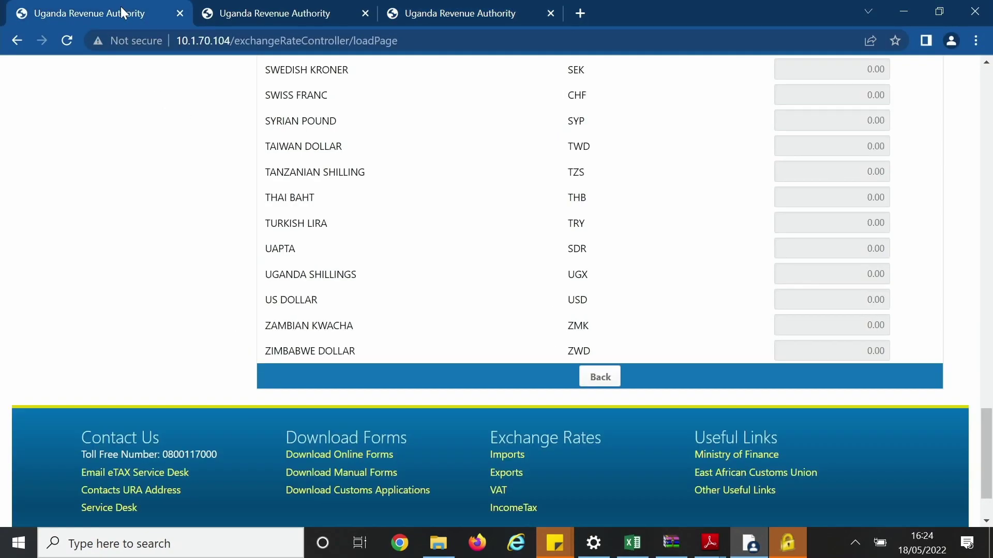
{"action": "scroll", "coordinate": [559, 318], "scroll_direction": "up", "scroll_amount": 2}
{"action": "scroll", "coordinate": [555, 325], "scroll_direction": "up", "scroll_amount": 6}
{"action": "scroll", "coordinate": [552, 326], "scroll_direction": "up", "scroll_amount": 8}
{"action": "scroll", "coordinate": [553, 328], "scroll_direction": "up", "scroll_amount": 8}
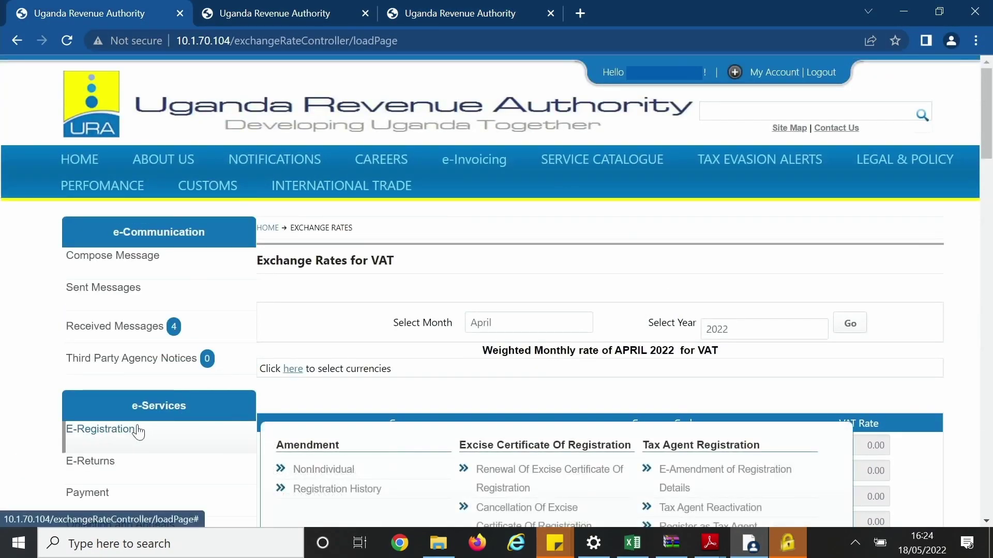
{"action": "scroll", "coordinate": [303, 366], "scroll_direction": "down", "scroll_amount": 1}
{"action": "scroll", "coordinate": [303, 367], "scroll_direction": "down", "scroll_amount": 2}
{"action": "scroll", "coordinate": [194, 327], "scroll_direction": "up", "scroll_amount": 1}
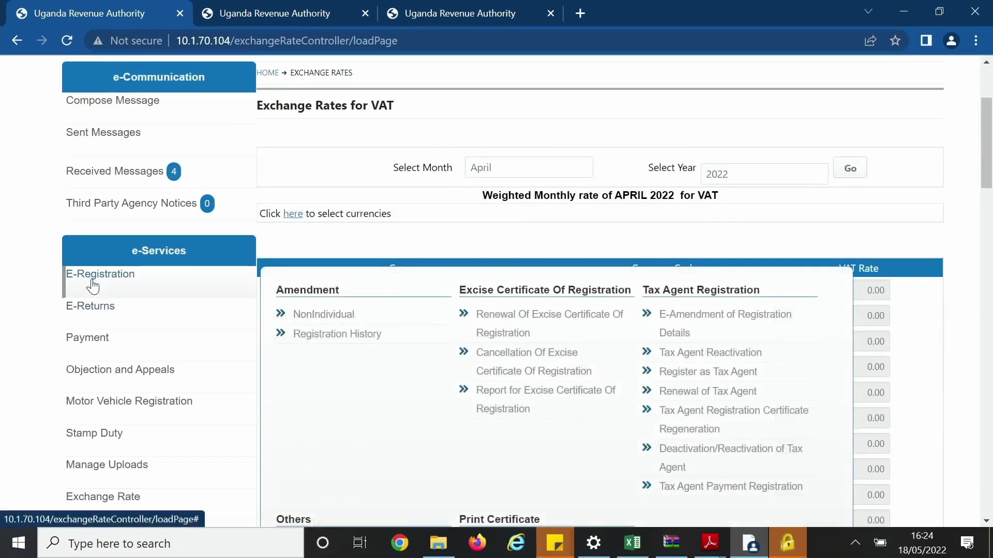
{"action": "mouse_move", "coordinate": [90, 306]}
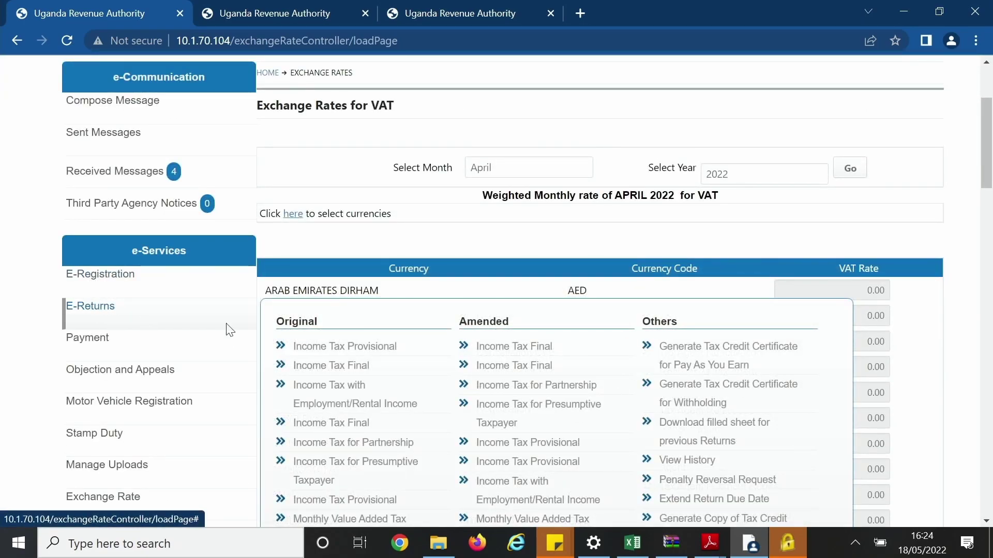
{"action": "scroll", "coordinate": [357, 435], "scroll_direction": "down", "scroll_amount": 1}
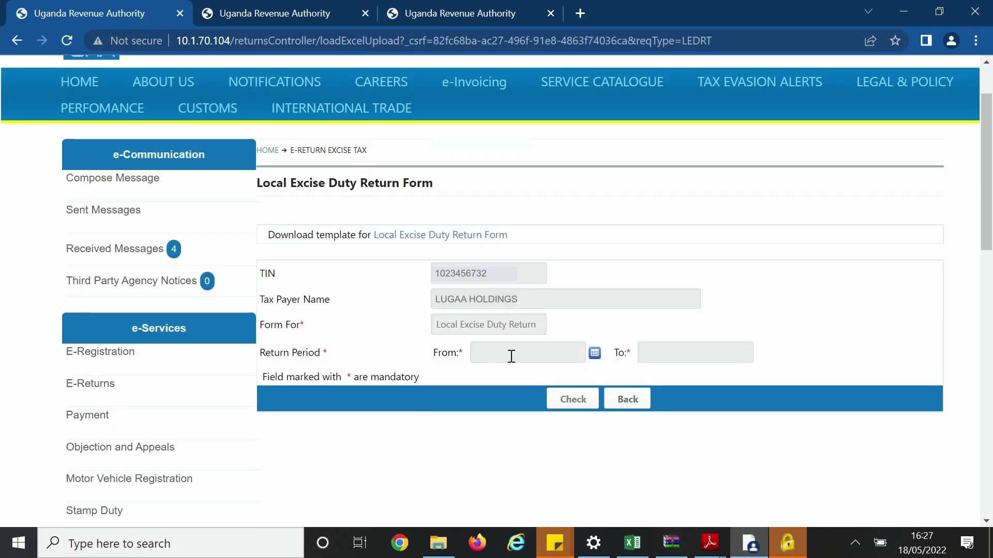
{"action": "left_click", "coordinate": [595, 354]}
{"action": "left_click", "coordinate": [576, 375]}
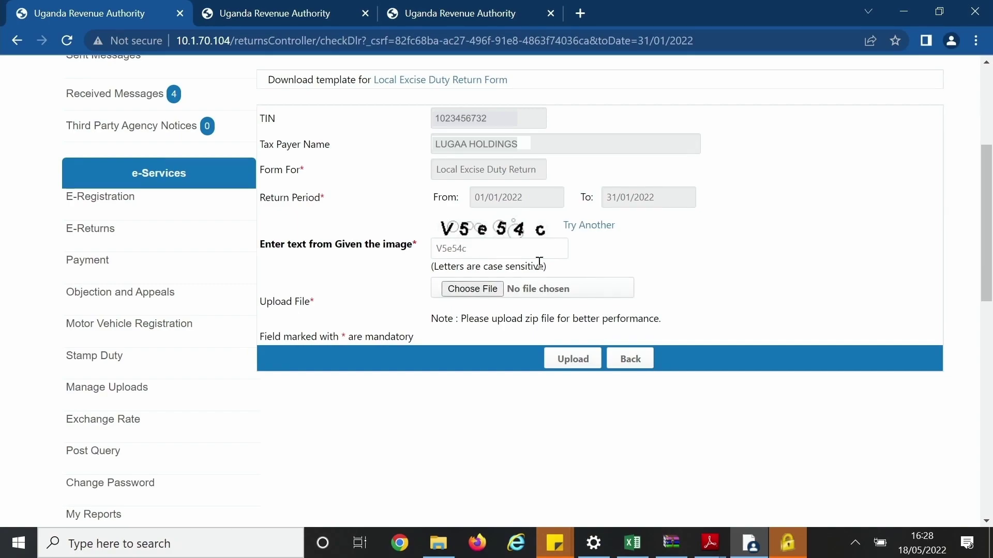
{"action": "left_click", "coordinate": [468, 291]}
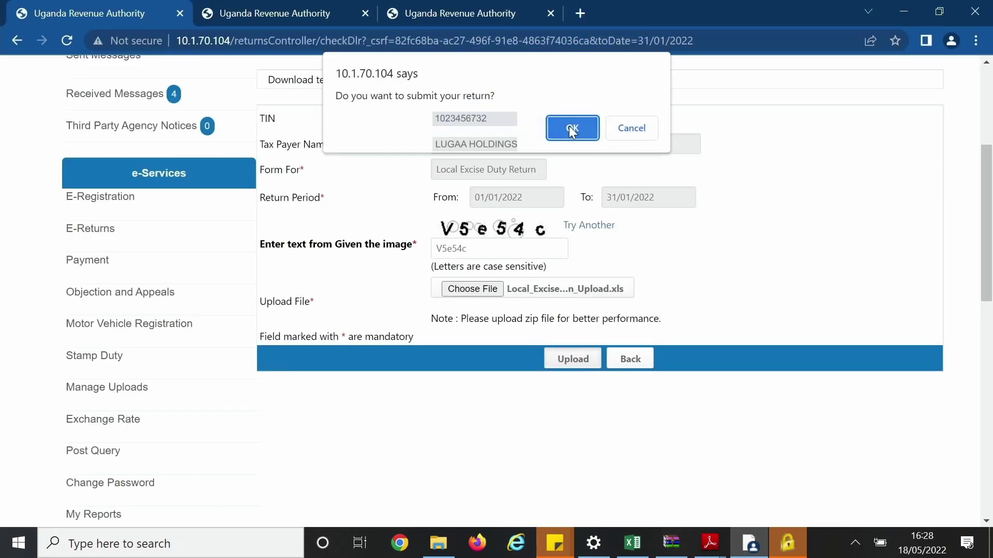
Confirm the submission and submit the error-free uploaded return.
{"action": "left_click", "coordinate": [572, 129]}
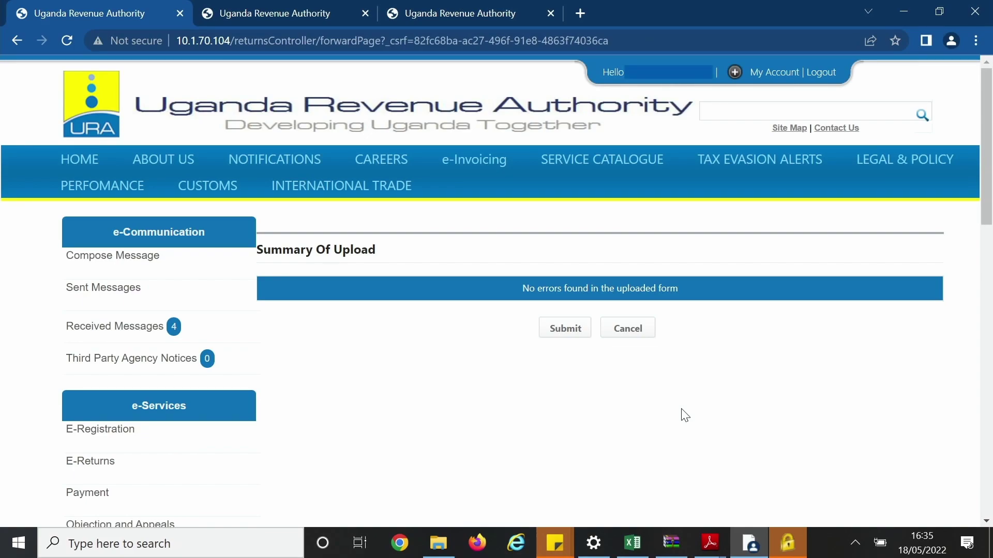
{"action": "left_click", "coordinate": [560, 332]}
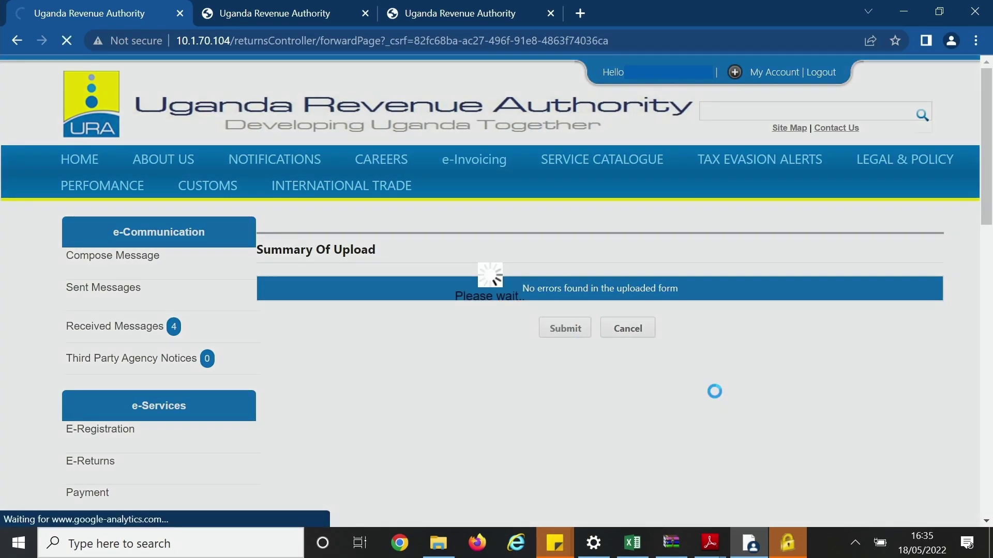